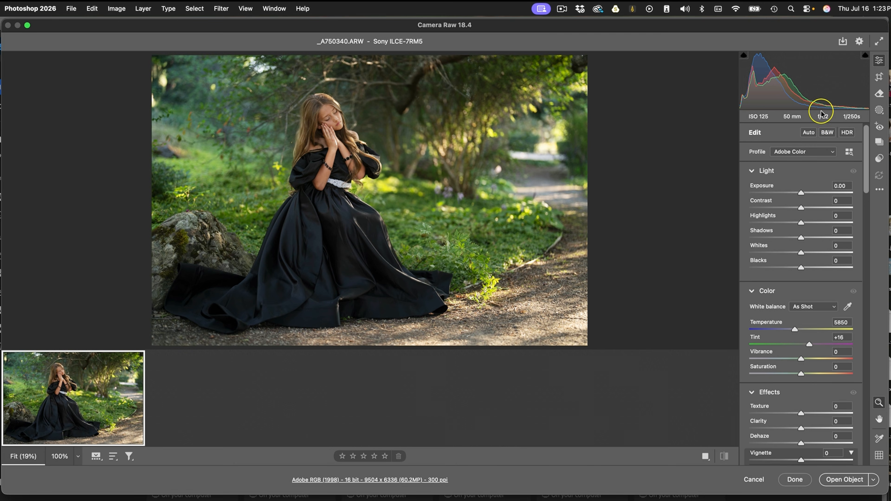
Step: Create a background mask and set its Shadows to +92 and Contrast to -34
click(879, 110)
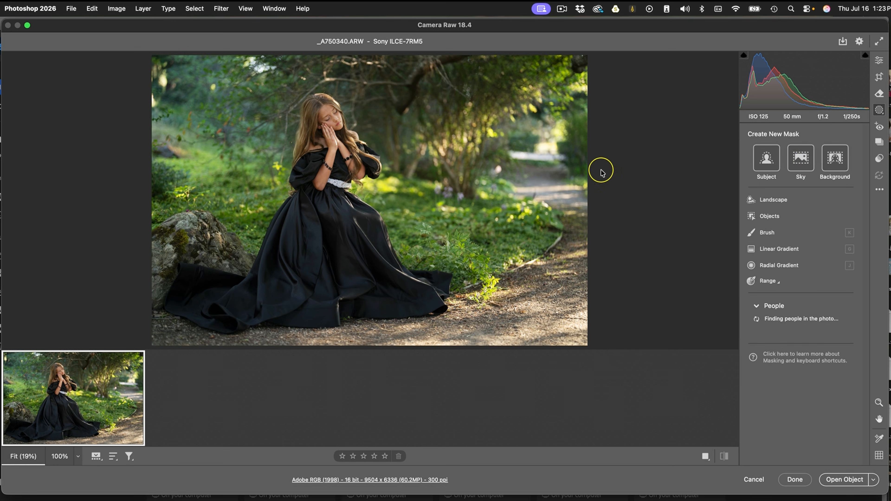
click(827, 159)
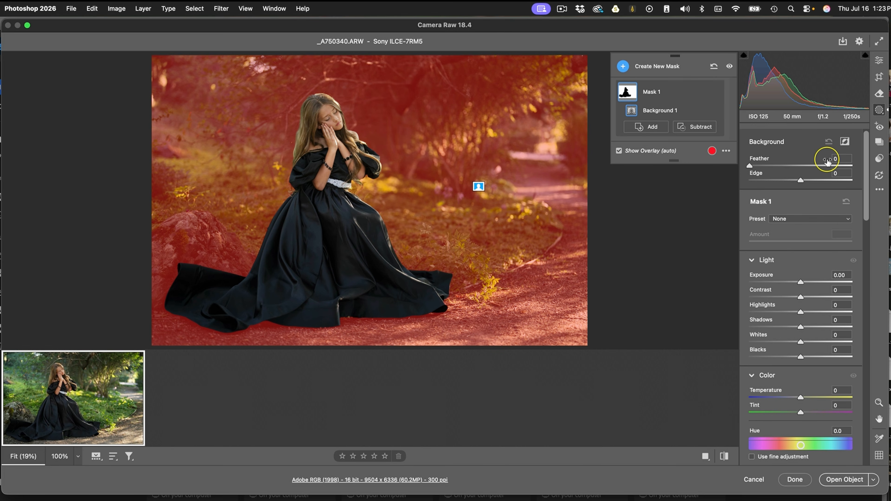
drag(800, 327, 845, 326)
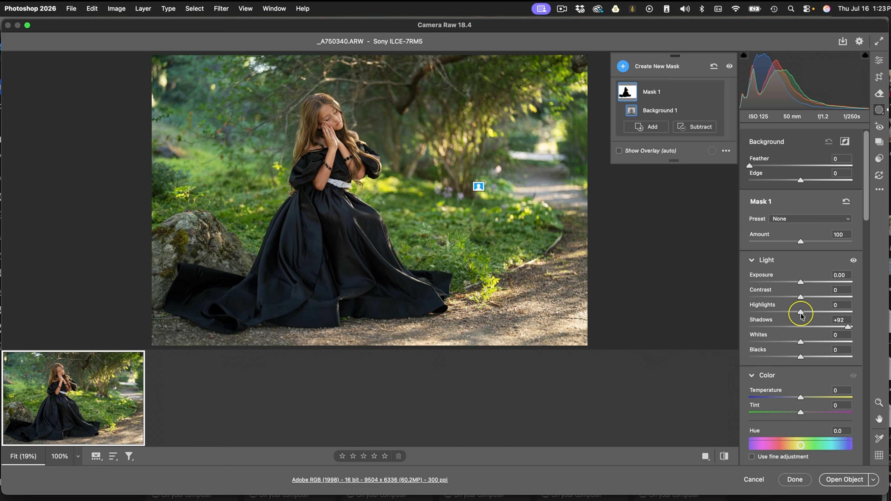
drag(797, 297, 783, 297)
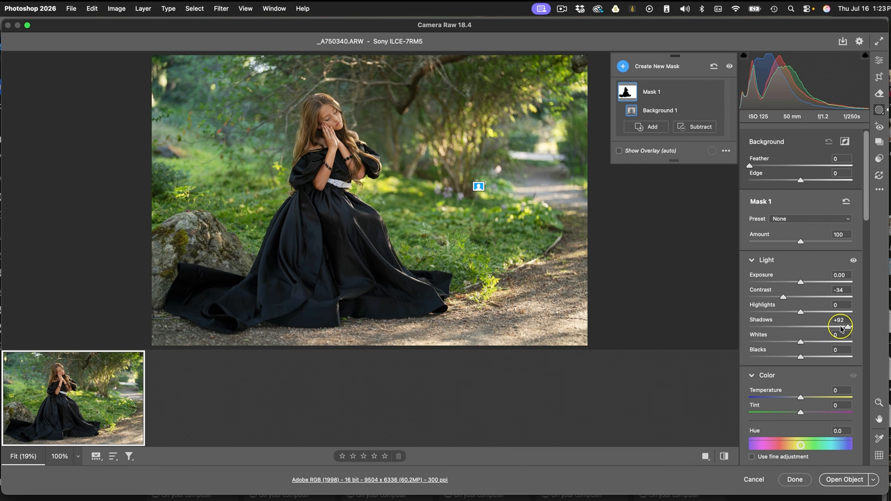
Step: Soften the masked background with Texture -22, Clarity -25 and Dehaze -11
drag(865, 212, 866, 345)
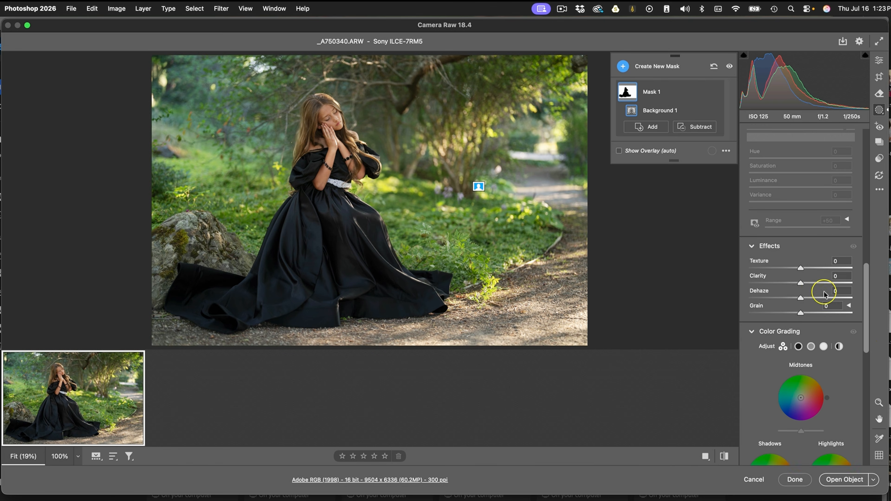
mouse_move(796, 283)
mouse_down()
mouse_move(785, 283)
mouse_move(797, 265)
mouse_move(788, 268)
mouse_up()
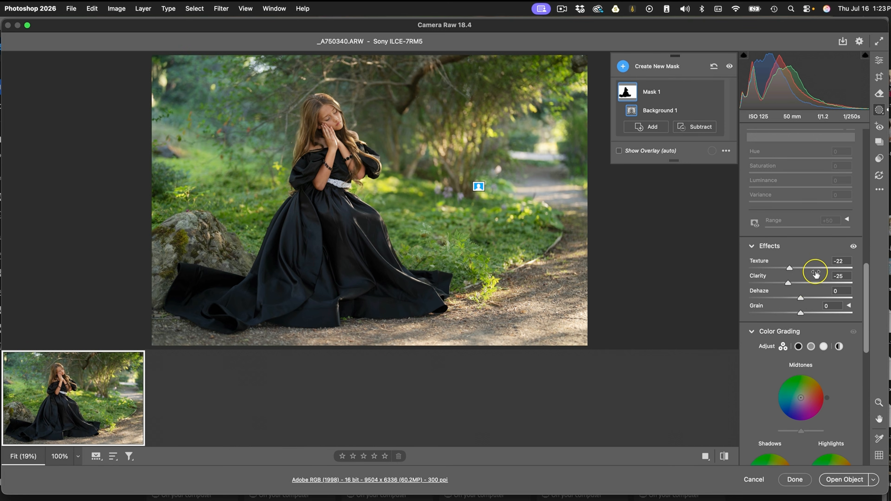
mouse_move(801, 301)
mouse_down()
mouse_move(789, 299)
mouse_move(796, 301)
mouse_up()
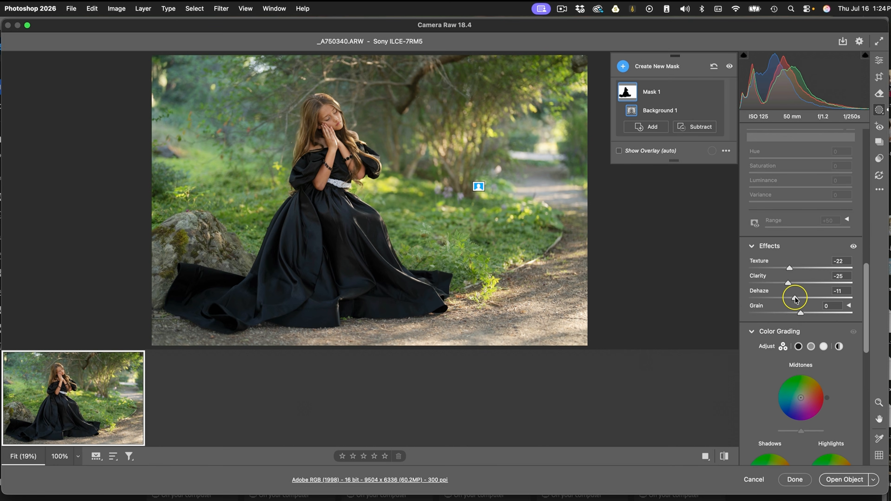
Step: Sample the yellow-green background foliage as a point color and shift it to Hue -58 and Saturation -7
drag(867, 285, 861, 243)
click(752, 198)
click(416, 165)
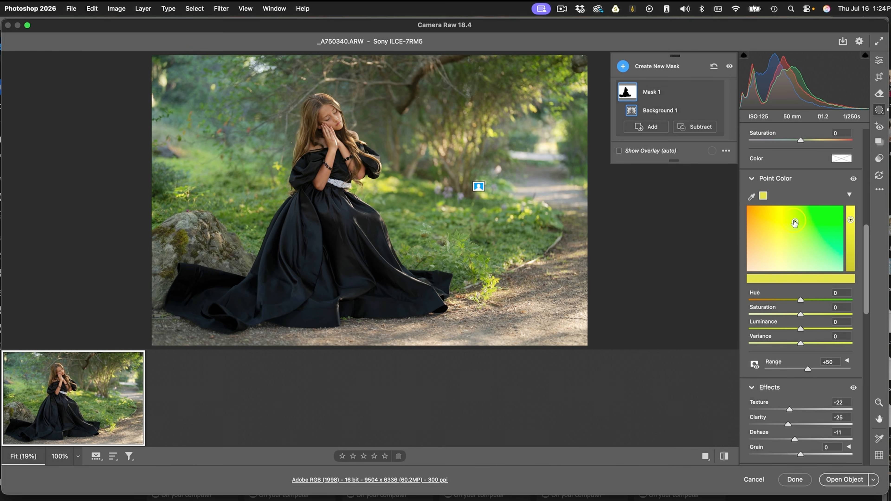
drag(794, 222, 788, 221)
drag(775, 220, 769, 225)
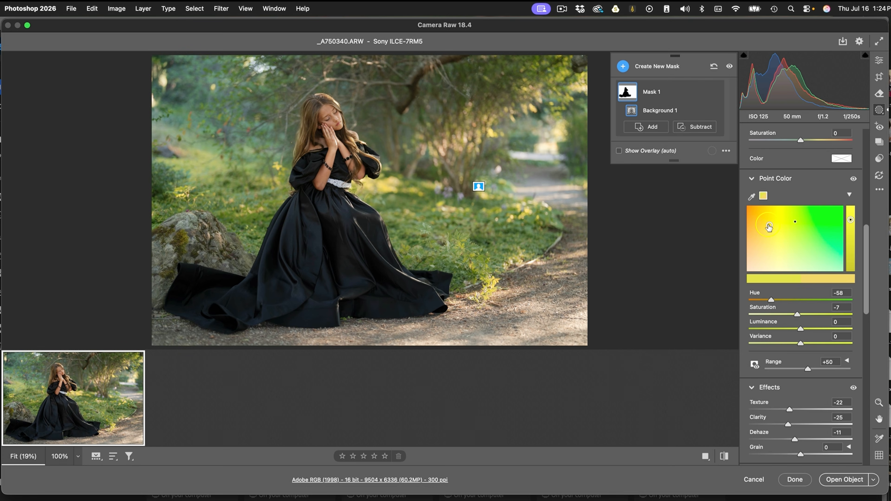
Step: Sample the green foliage beside the distant path as a second point color with Hue -78, Saturation +30 and Luminance -14
click(751, 197)
click(523, 137)
drag(797, 243, 760, 235)
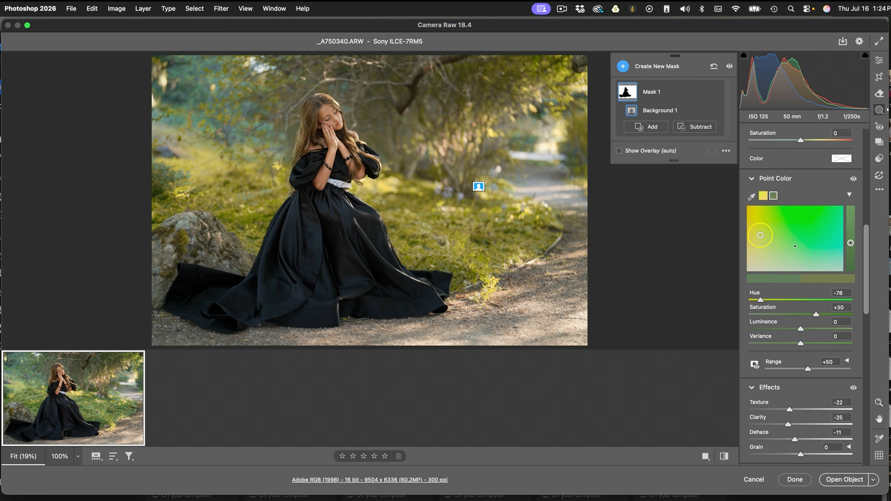
drag(800, 329, 793, 329)
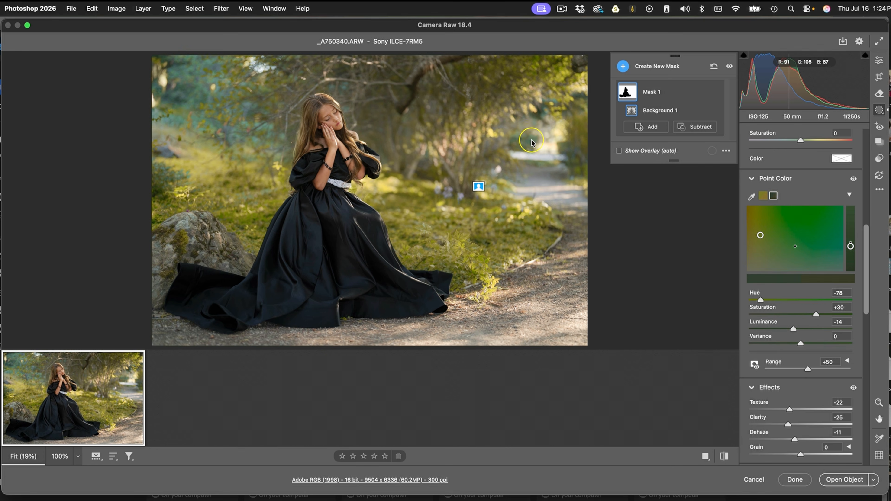
Step: Sample the remaining green just above the distant path and shift it to Hue -43 and Saturation +8
click(751, 196)
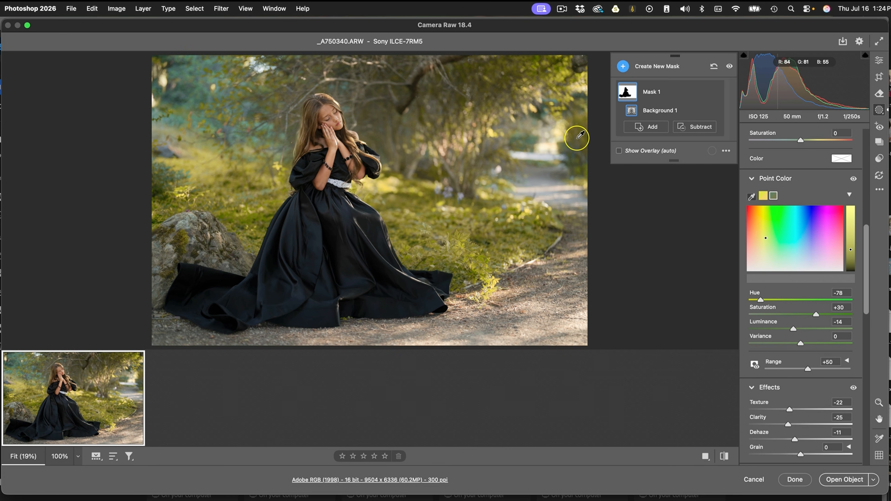
click(532, 142)
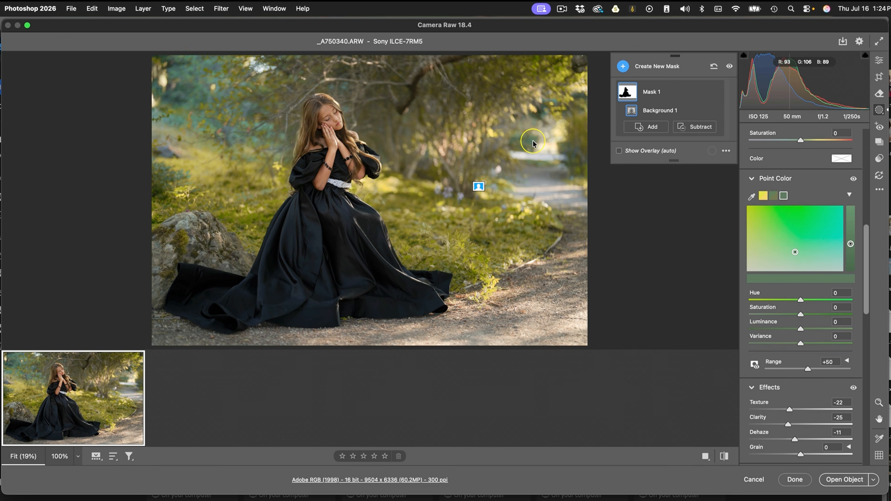
drag(795, 252, 776, 248)
Step: Sample the blue-green foliage in the photo's upper-left area and set its Hue to -100 and Saturation to -39
click(750, 197)
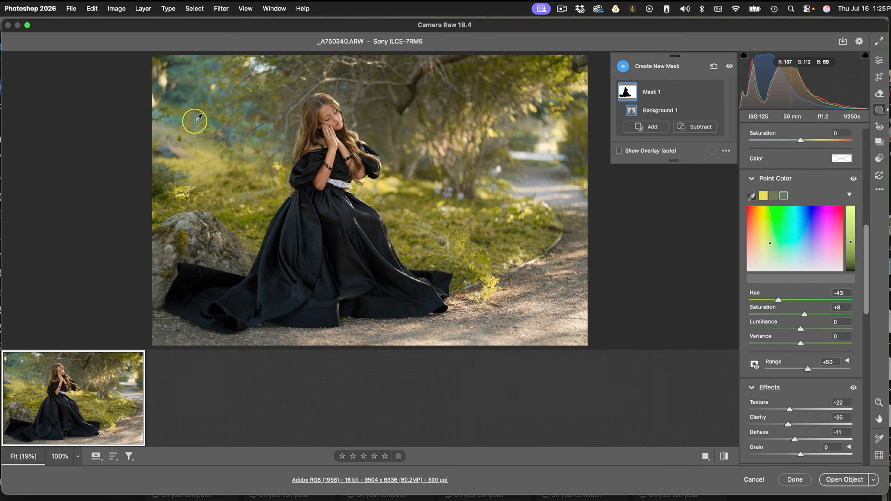
click(182, 120)
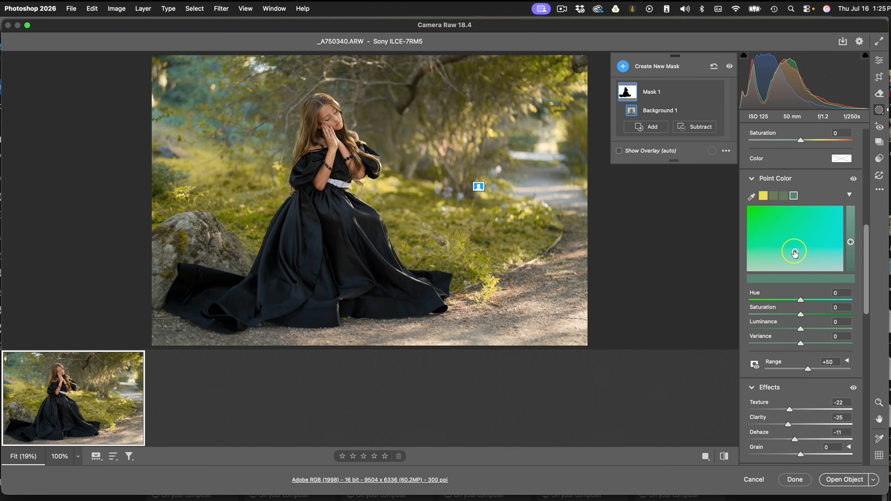
mouse_move(794, 252)
mouse_down()
mouse_move(743, 222)
mouse_move(749, 230)
mouse_up()
drag(830, 314, 780, 314)
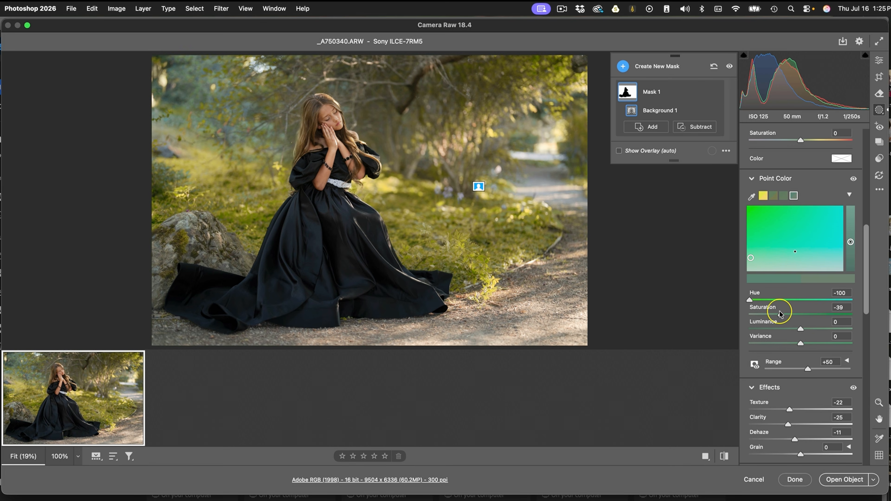
Step: Sample the grey path and a cream highlight as point colors, and set the cream color's Luminance to -51
click(752, 197)
click(478, 187)
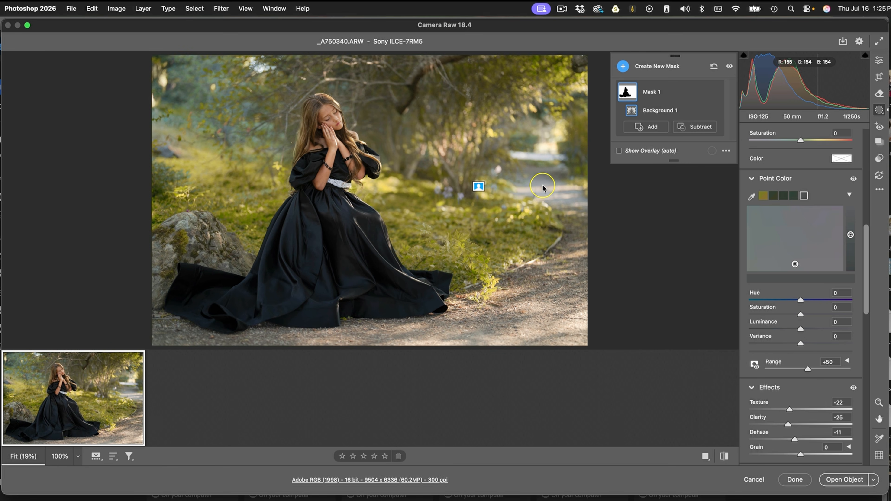
click(751, 197)
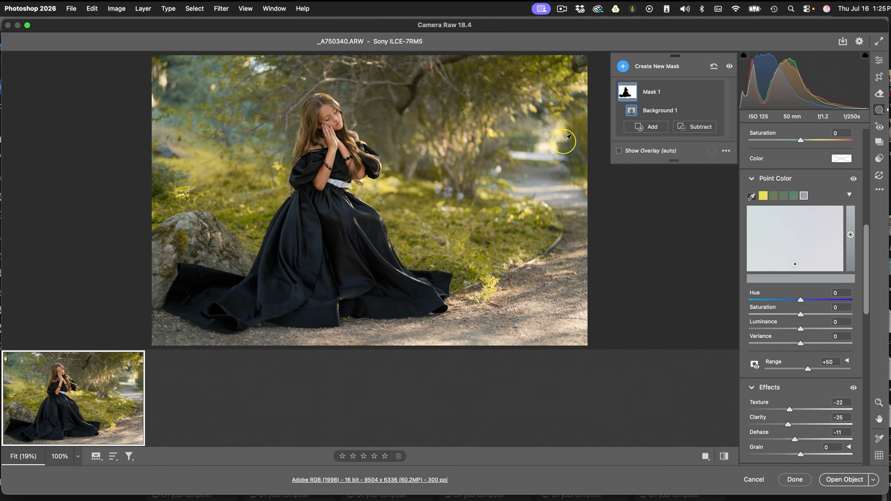
click(479, 187)
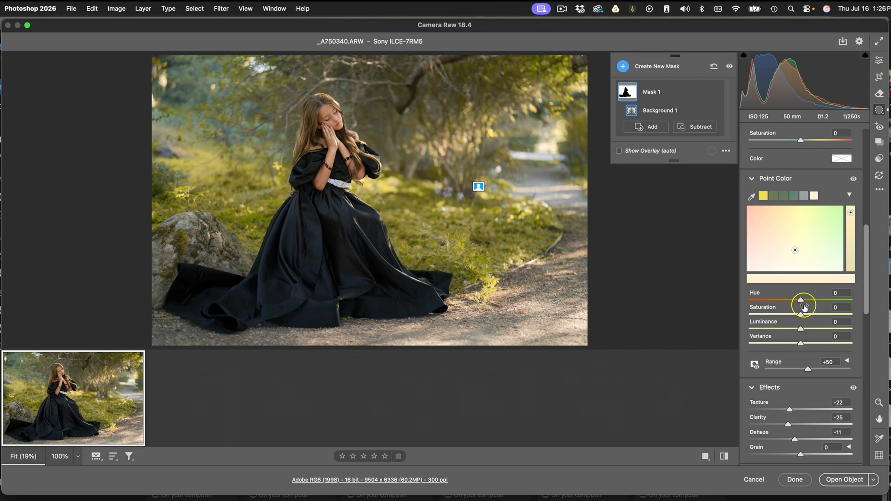
drag(802, 330, 775, 330)
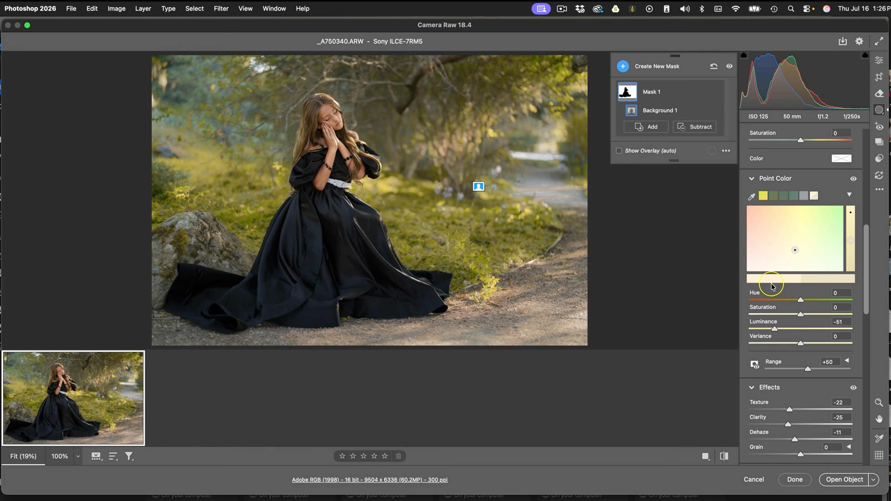
Step: Sample the pale grey highlight of the distant path as another point color and set its Luminance to -1
click(752, 197)
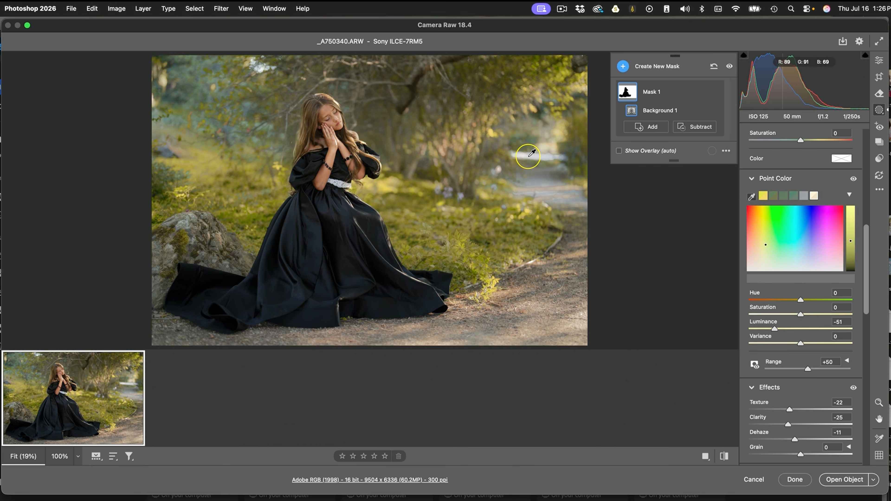
click(479, 186)
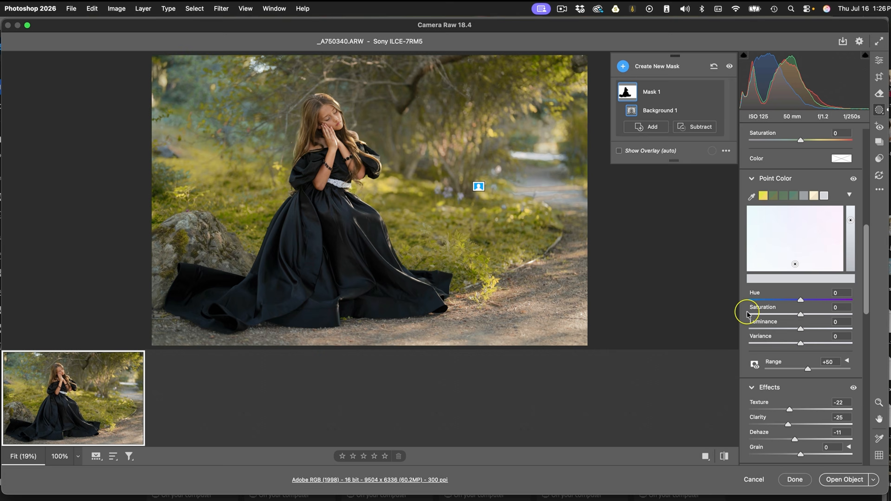
mouse_move(797, 332)
mouse_down()
mouse_move(740, 314)
mouse_move(791, 325)
mouse_up()
Step: Add a diagonal linear gradient mask over the lower-right path with Highlights -56, Shadows -76 and Exposure -1.15
click(647, 64)
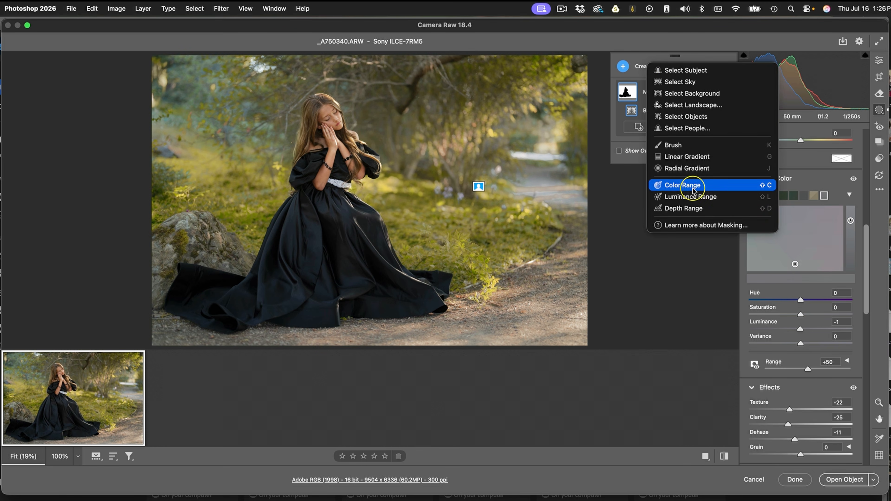
click(695, 162)
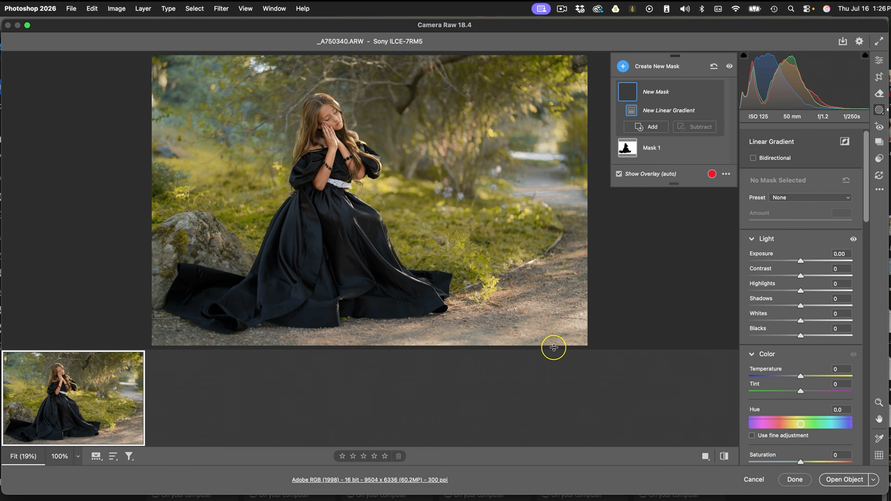
mouse_move(552, 343)
mouse_down()
mouse_move(497, 296)
mouse_move(521, 285)
mouse_move(514, 239)
mouse_move(497, 220)
mouse_up()
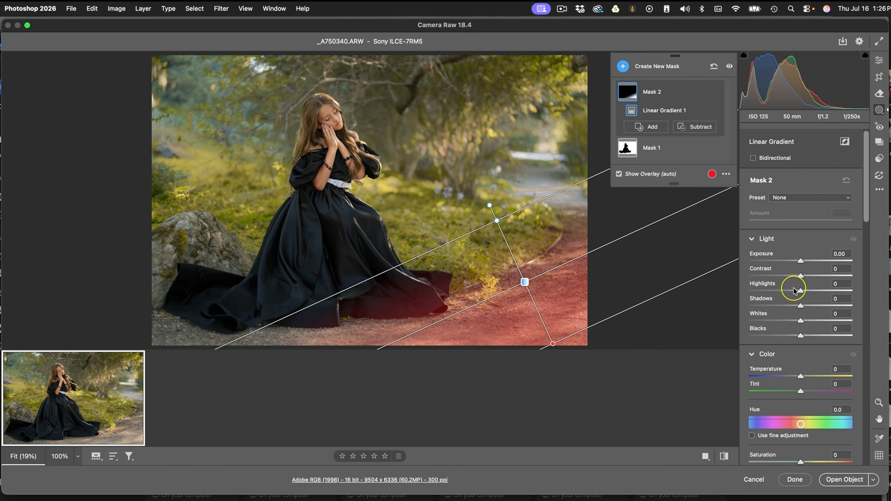
drag(800, 304, 772, 291)
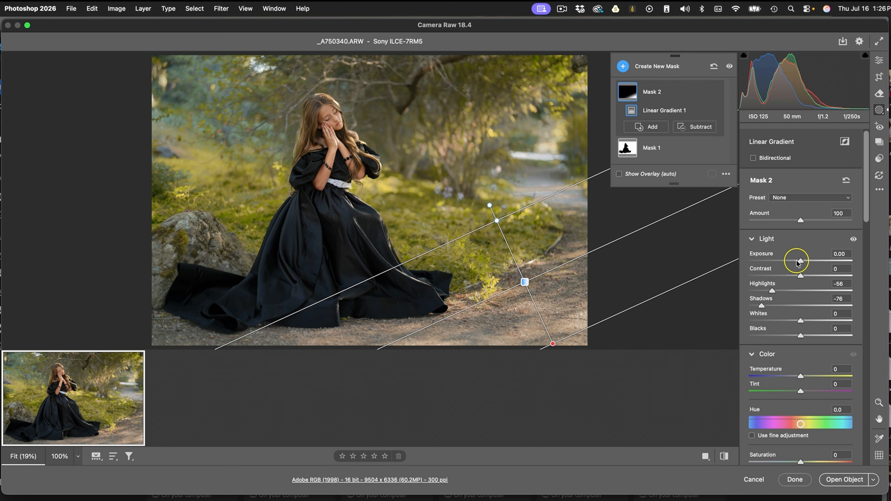
drag(800, 261, 784, 261)
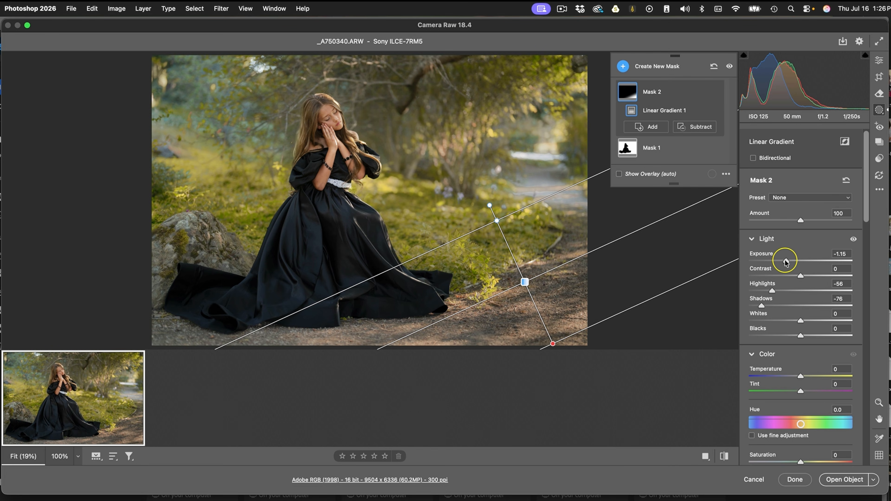
Step: Add a large radial gradient mask over the upper-right trees and set its Temperature to +71
click(642, 66)
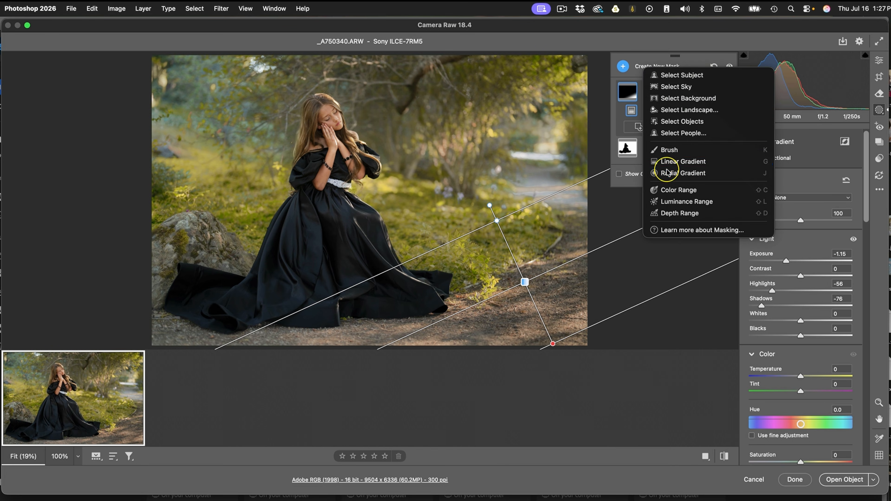
click(659, 173)
drag(531, 115, 434, 214)
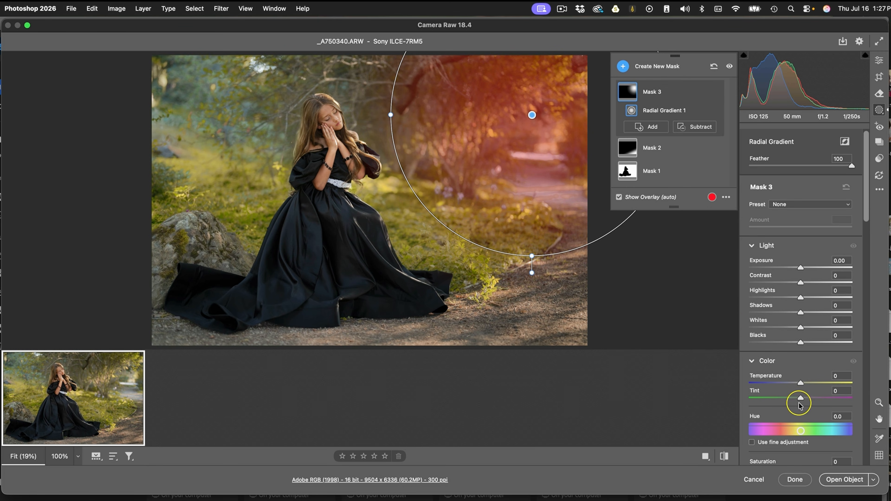
drag(800, 383, 838, 385)
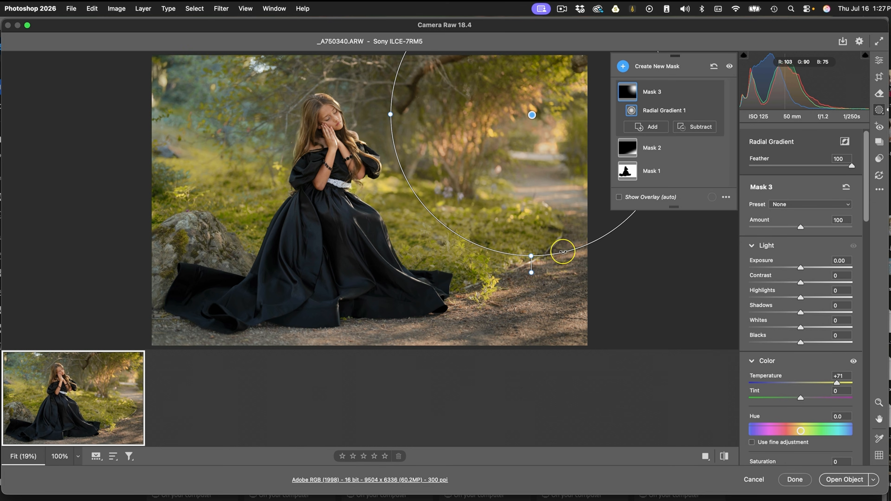
Step: Stretch the radial gradient downward and outward to the girl's face, shift it slightly down, and set its Temperature to +70
drag(532, 255, 533, 379)
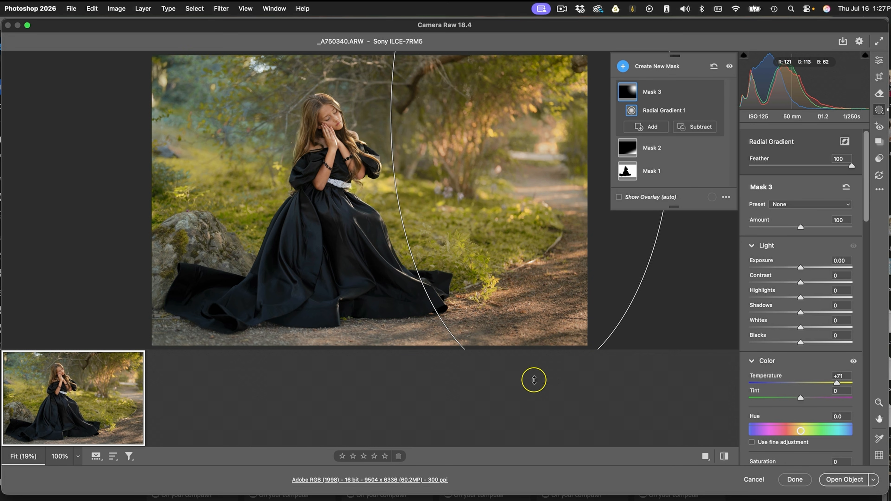
drag(390, 114, 327, 113)
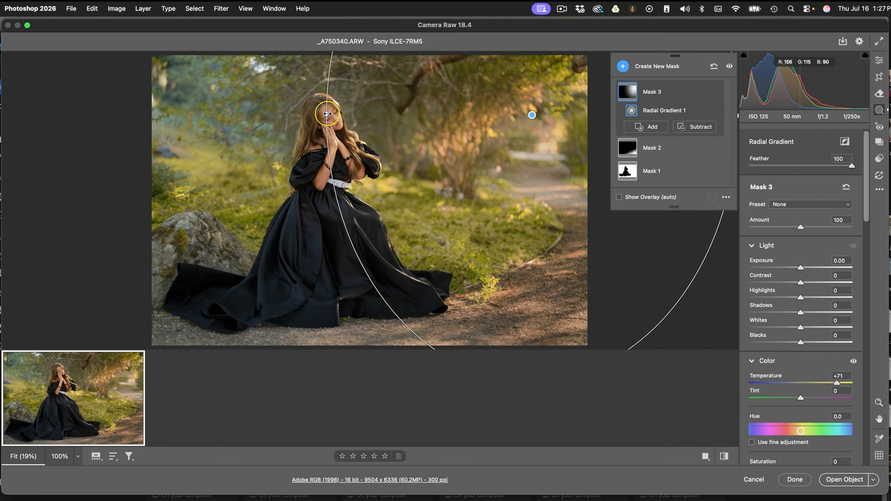
drag(519, 176, 515, 185)
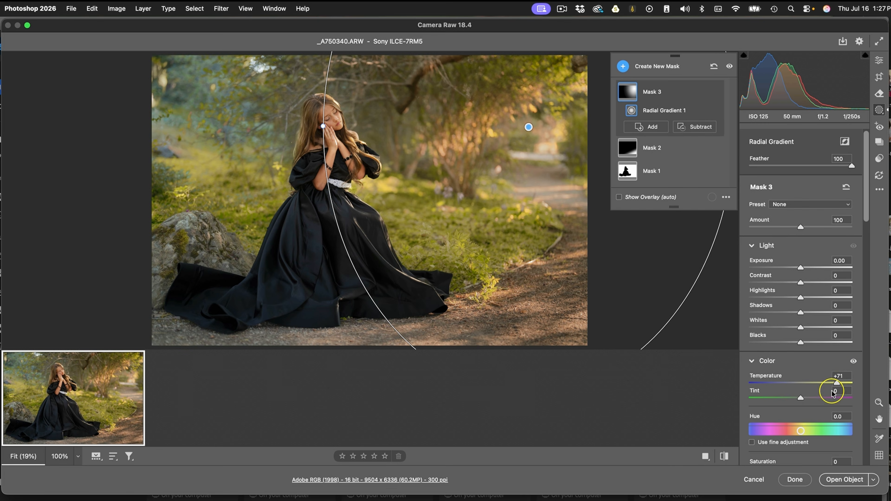
drag(838, 385, 837, 386)
Step: Add a radial gradient mask centred on the photo's upper-left corner and set its Exposure to -1.35
click(642, 66)
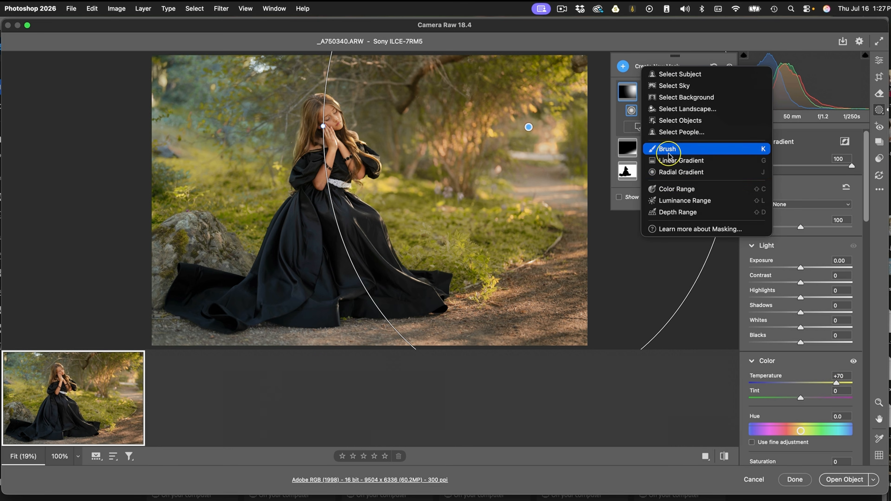
click(670, 172)
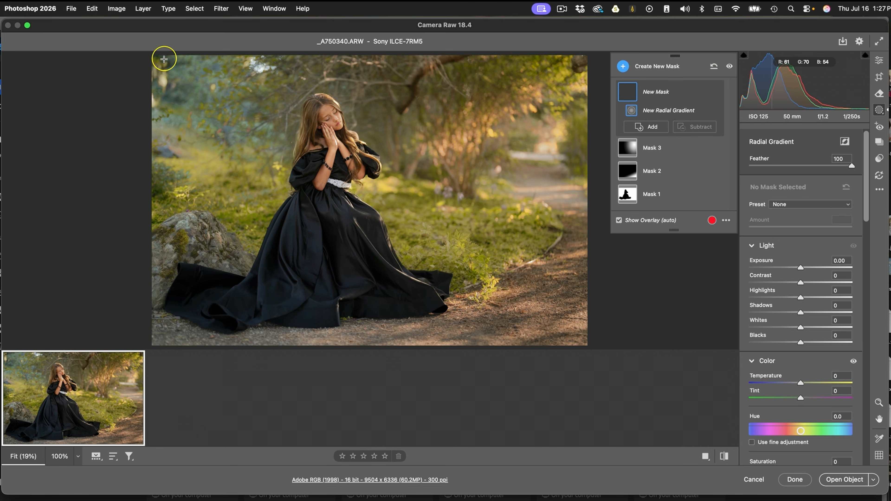
drag(156, 56, 255, 159)
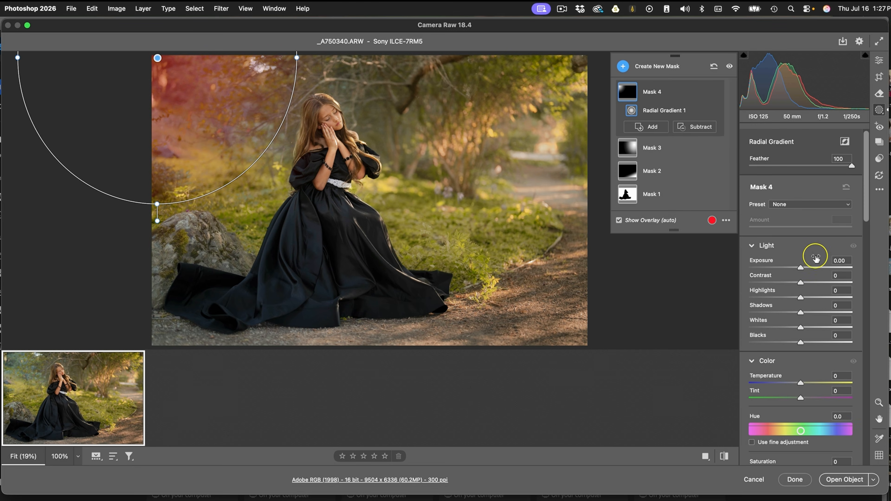
drag(799, 268, 787, 268)
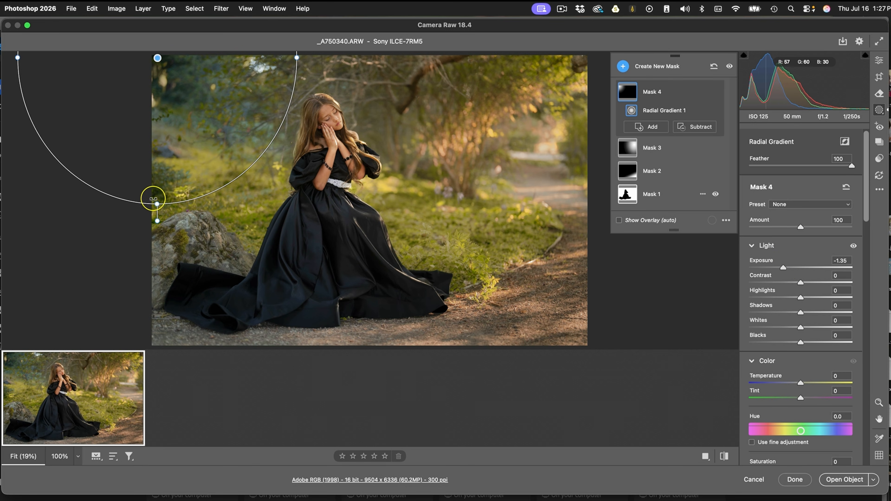
Step: Stretch the upper-left radial gradient down past the rock and slightly wider, and set its Shadows to -39
drag(155, 203, 149, 319)
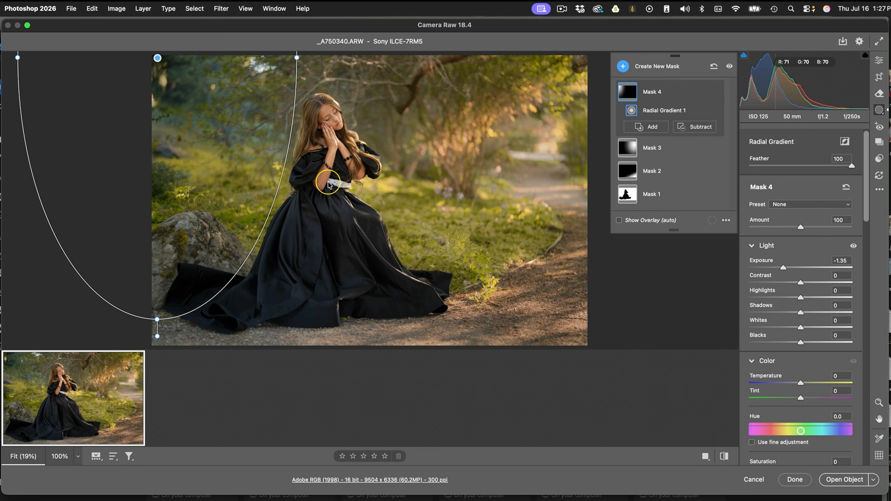
drag(297, 58, 309, 57)
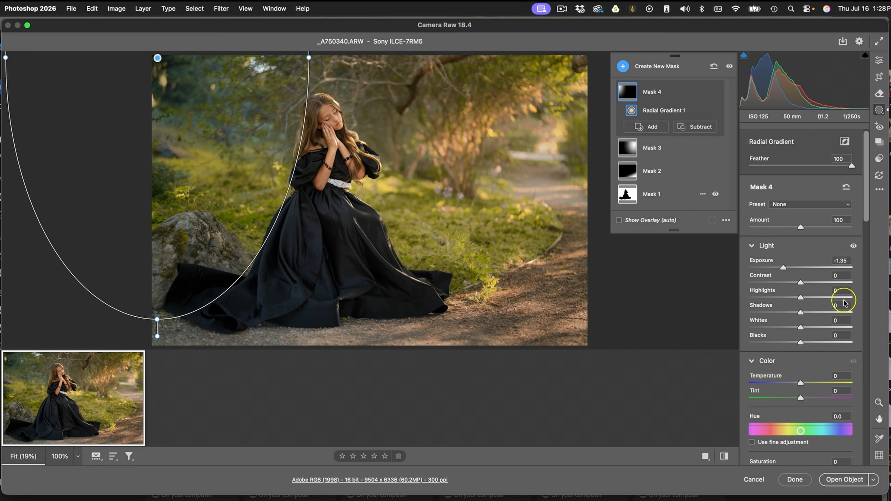
drag(803, 313, 778, 311)
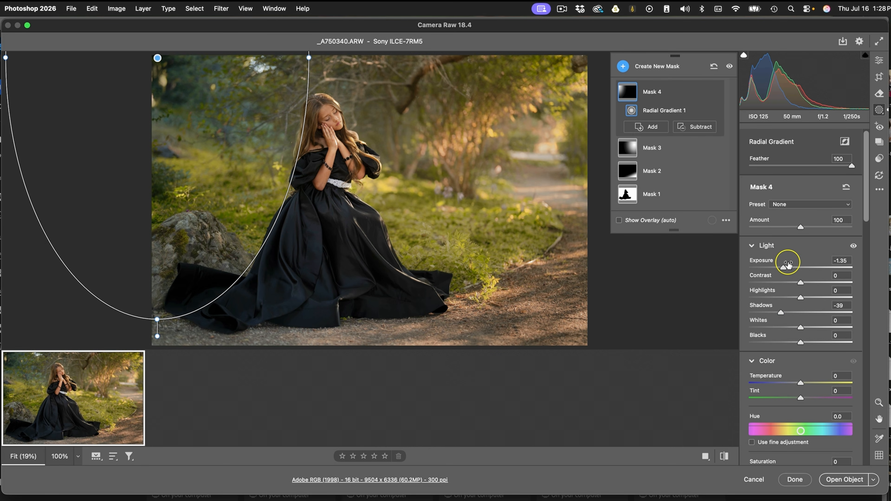
Step: On the warm radial gradient mask, Mask 3, set Exposure to +0.90, Clarity to -25 and Texture to -15
click(670, 150)
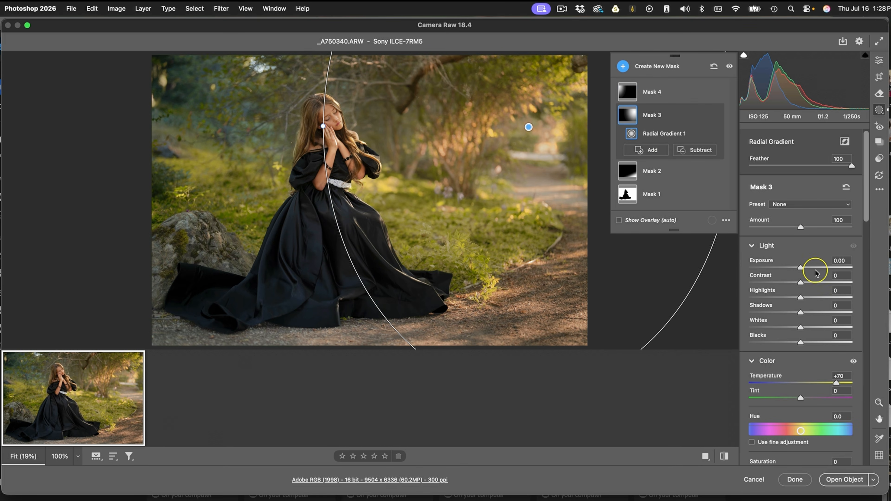
drag(800, 269, 813, 270)
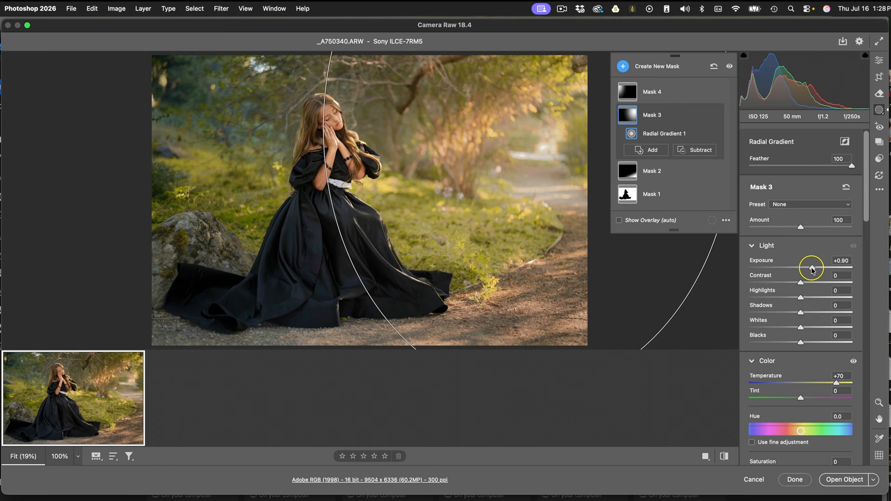
drag(861, 190, 868, 357)
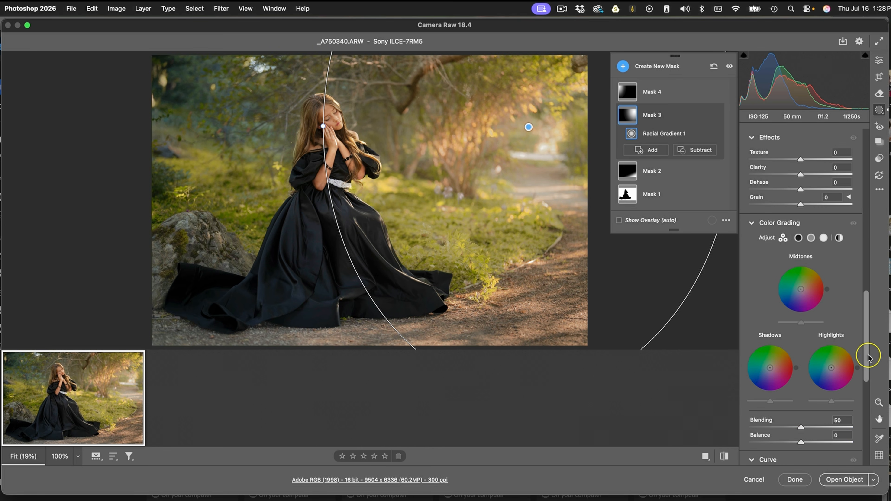
drag(802, 178, 787, 175)
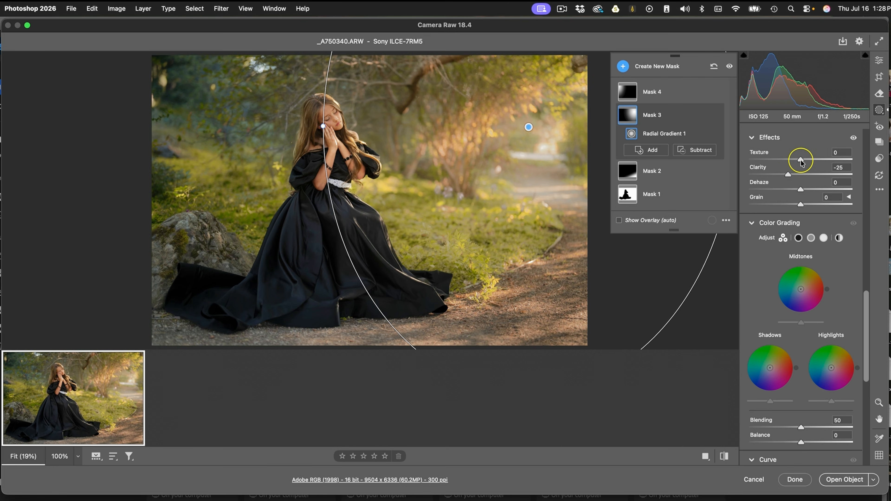
drag(802, 162, 791, 162)
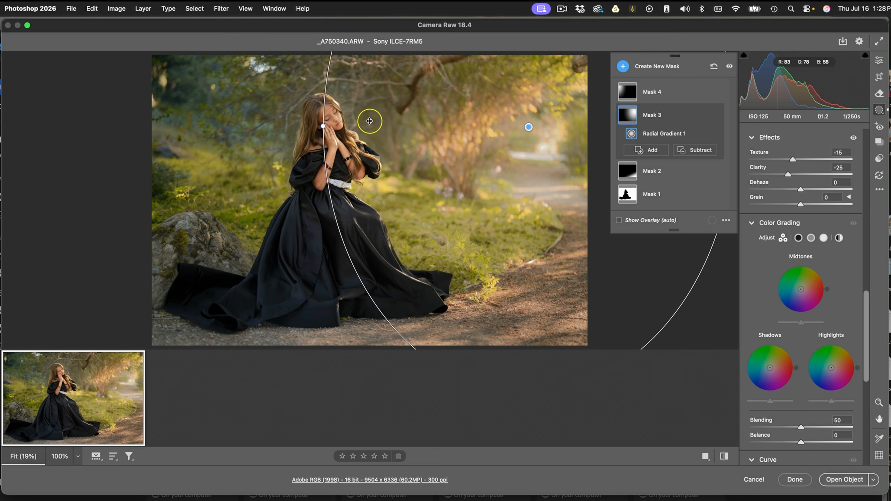
Step: Shrink Mask 3's radial gradient around the distant path and trees, move it up and to the right, and tilt it
drag(322, 126, 420, 123)
drag(503, 193, 488, 117)
drag(514, 315, 548, 211)
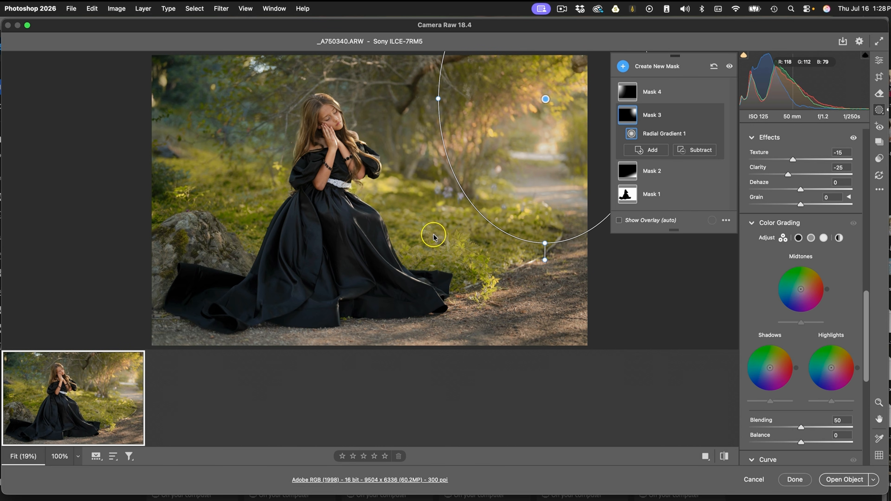
drag(437, 99, 435, 128)
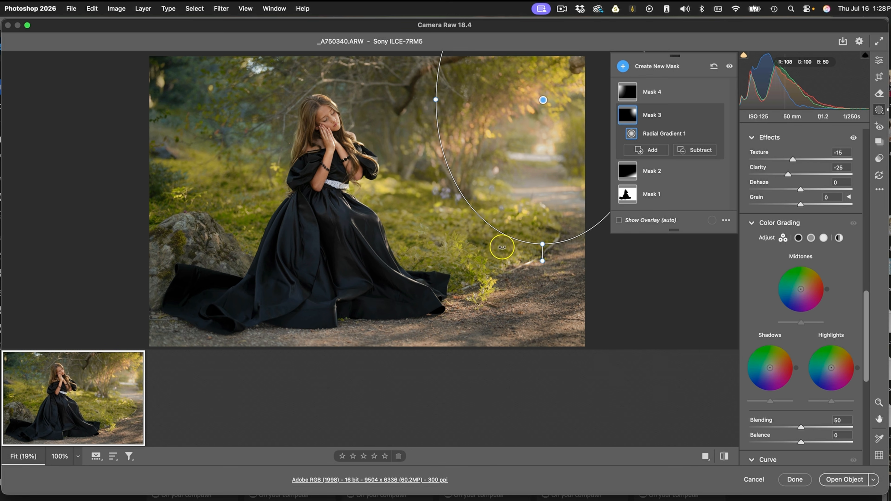
drag(541, 263, 597, 262)
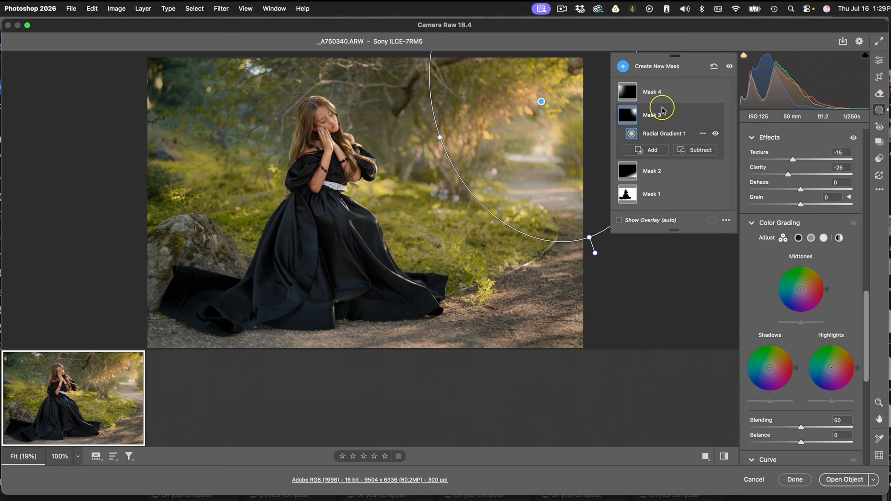
Step: Subtract grass beside the path from the background mask, Mask 1, with a Size 9, Flow 21 brush, undoing the last strokes
click(660, 197)
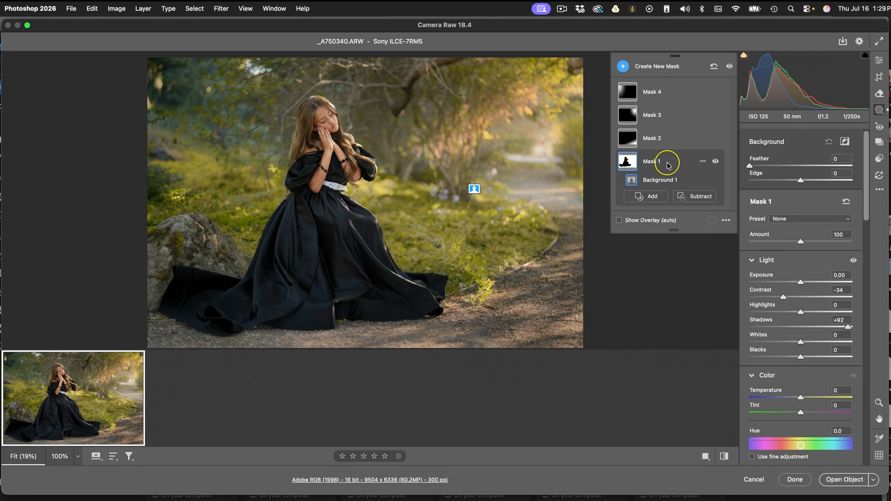
click(685, 198)
click(704, 278)
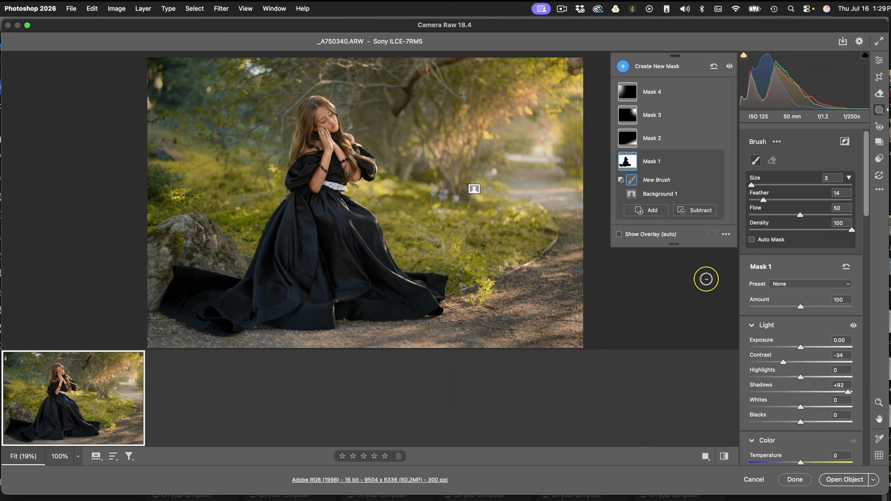
mouse_move(476, 194)
key(bracketright)
key(bracketright)
key(bracketright)
key(bracketright)
key(bracketright)
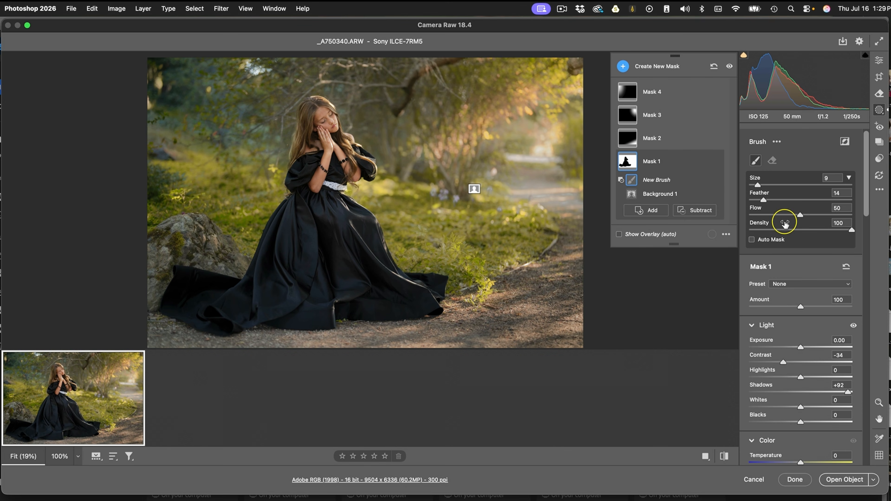
drag(799, 215, 775, 215)
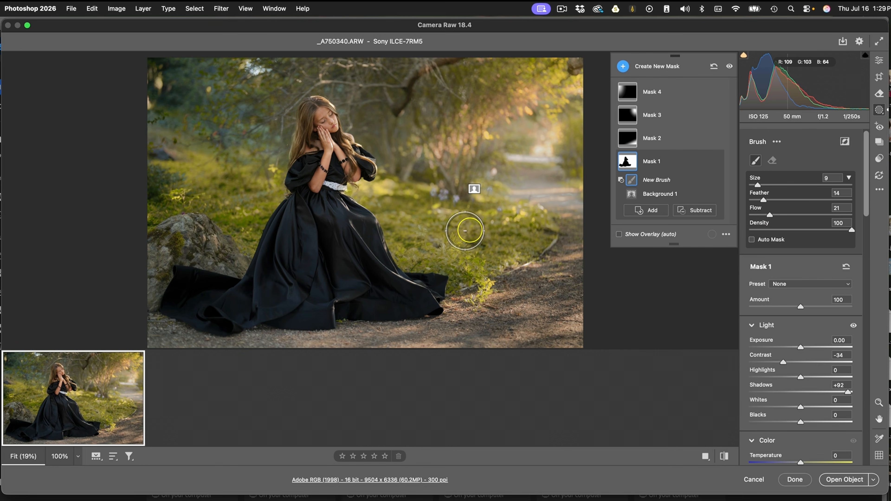
mouse_move(503, 227)
mouse_down()
mouse_move(420, 226)
mouse_move(503, 249)
mouse_move(519, 235)
mouse_up()
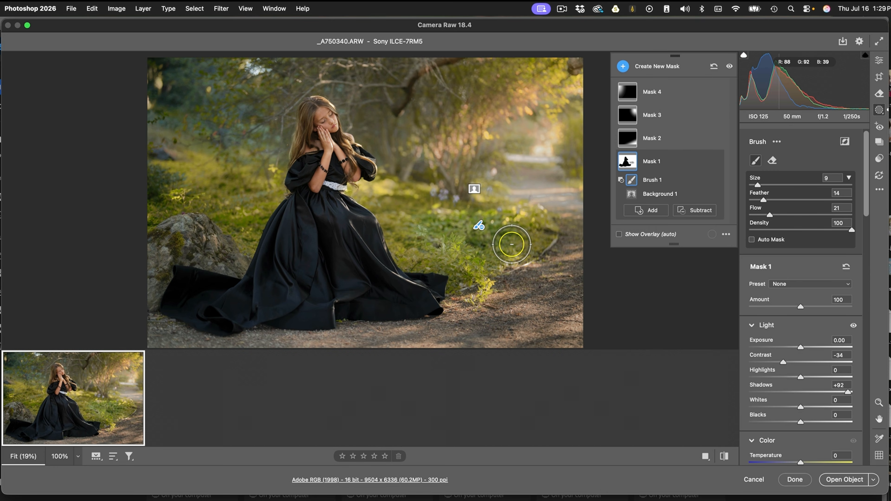
key(super+z)
key(super+z)
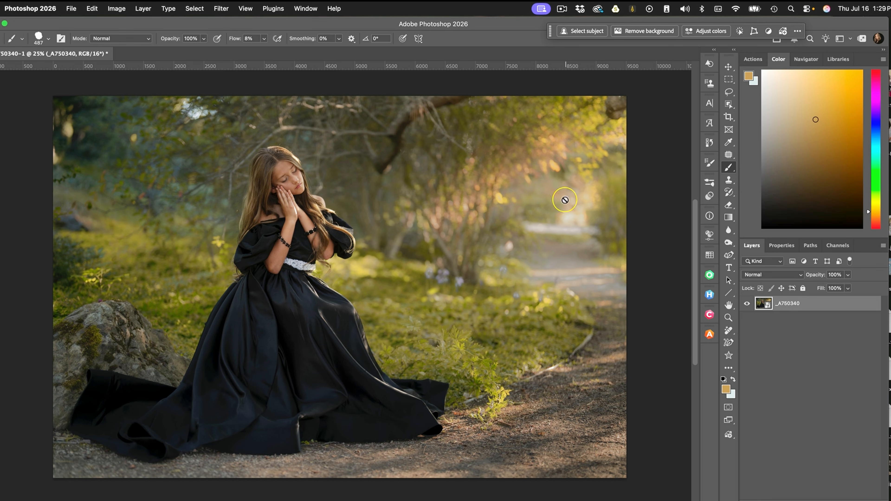
Step: In Photoshop, flatten the opened image and duplicate the Background layer
click(152, 6)
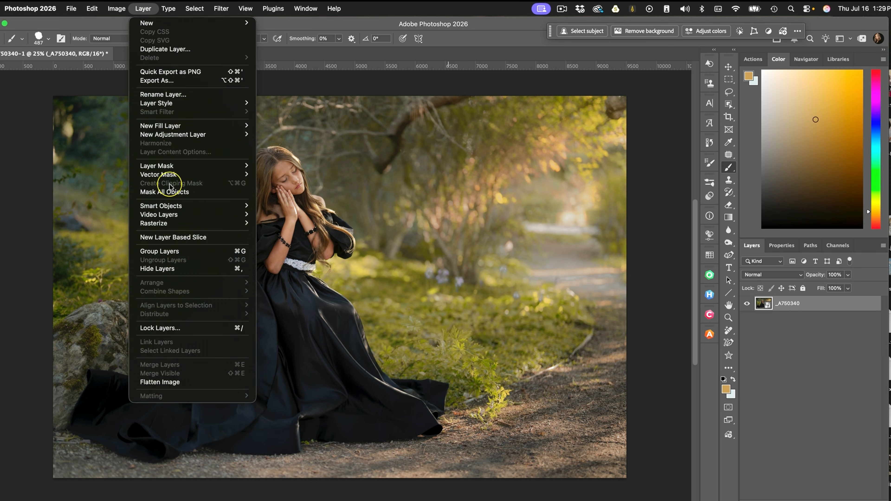
click(221, 374)
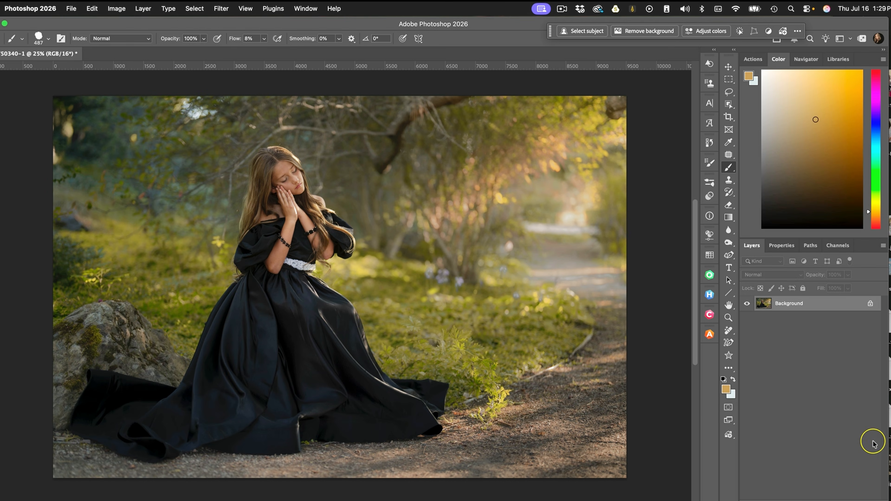
key(super+j)
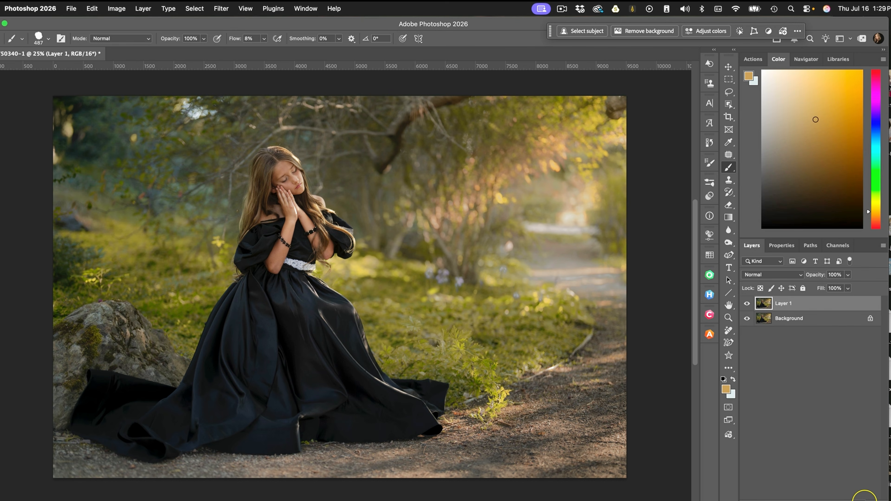
Step: Remove the bright patches and distractions around the far end of the path with the Remove tool
click(728, 330)
drag(564, 244, 574, 241)
mouse_move(540, 212)
mouse_down()
mouse_move(542, 246)
mouse_move(598, 237)
mouse_move(577, 183)
mouse_up()
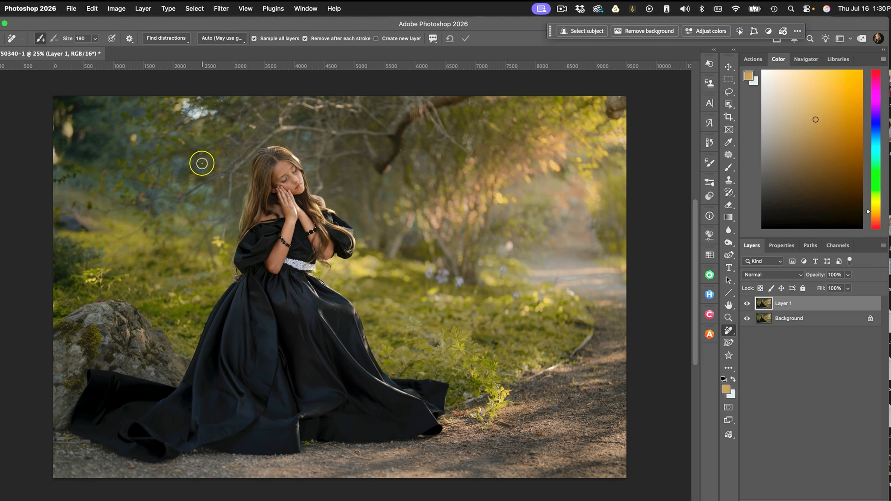
drag(599, 219, 595, 214)
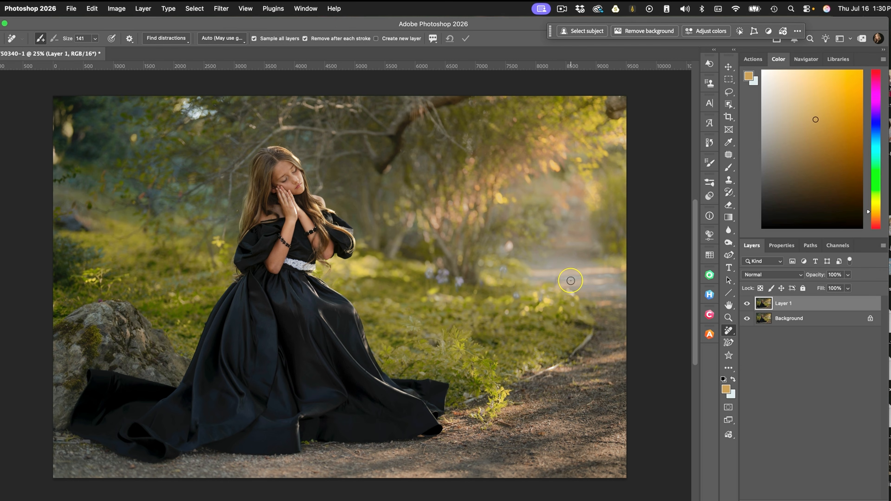
Step: Remove the bright sky highlights among the upper-left foliage with the Remove tool at size 100
mouse_move(209, 112)
mouse_down()
mouse_move(217, 108)
mouse_move(184, 103)
mouse_move(202, 106)
mouse_up()
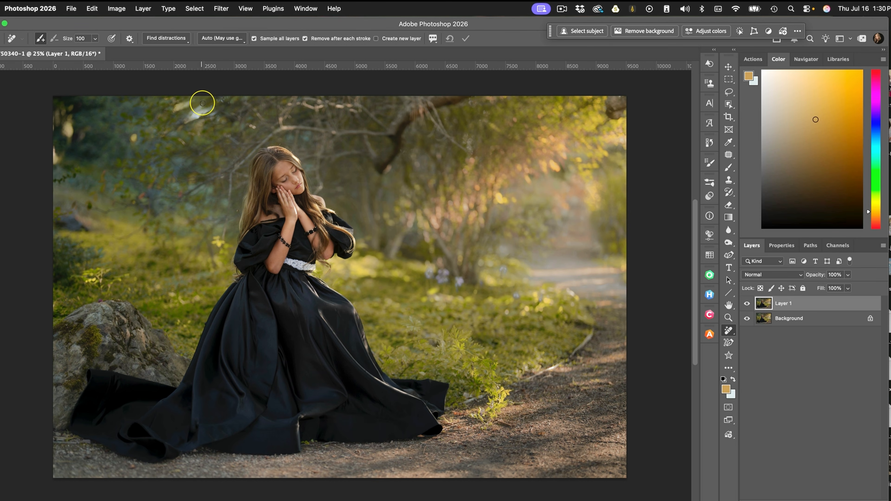
drag(213, 119, 213, 93)
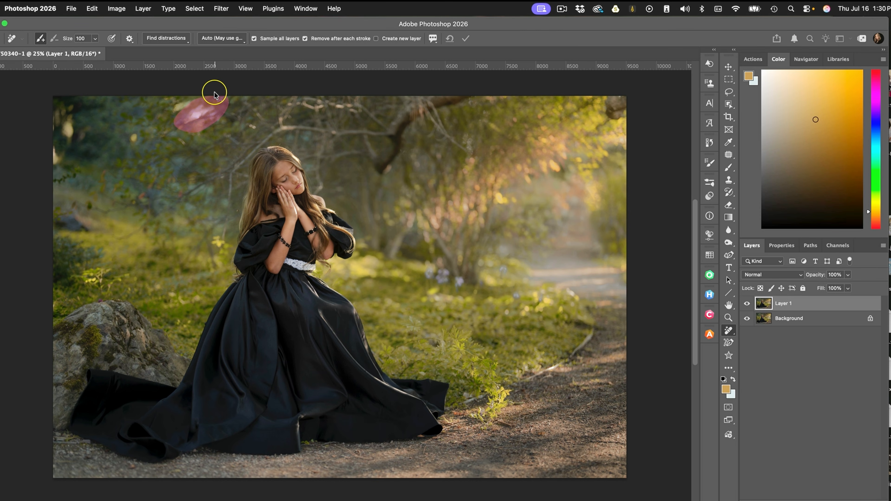
mouse_move(214, 93)
mouse_down()
mouse_move(172, 112)
mouse_move(199, 93)
mouse_up()
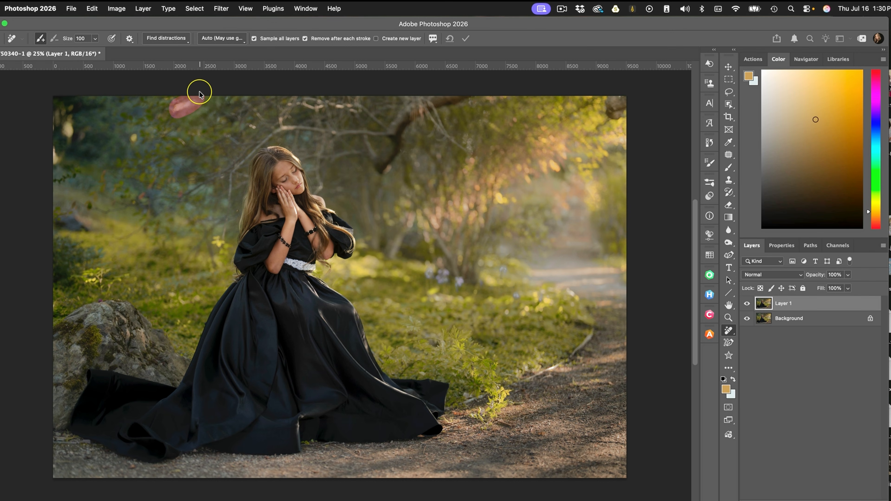
click(133, 134)
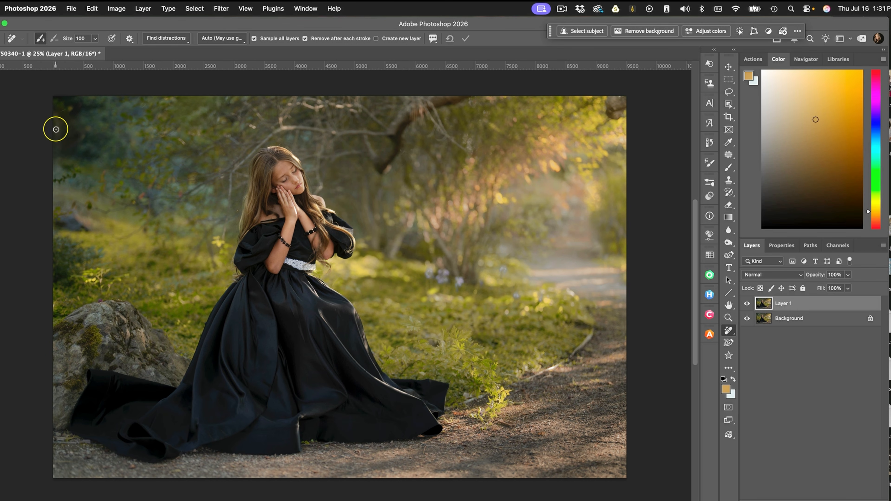
Step: Add a new empty layer above Layer 1 and set its blend mode to Color
click(861, 498)
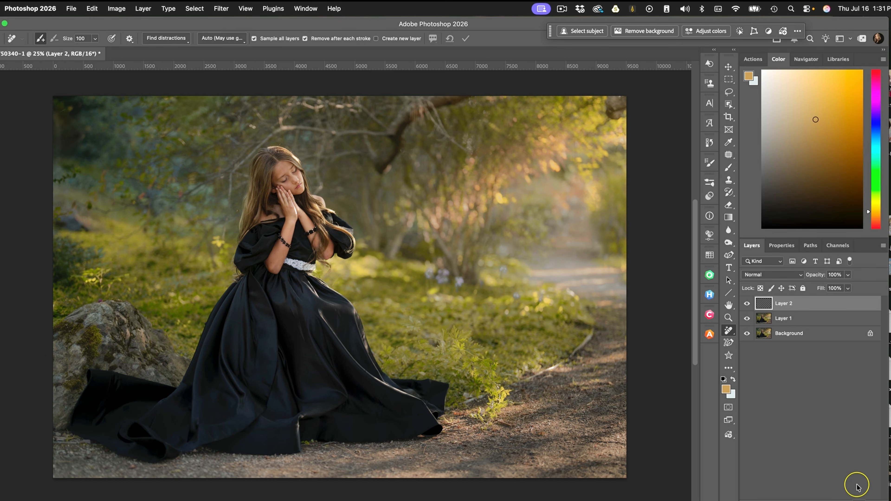
click(760, 275)
scroll(765, 456, down, 3)
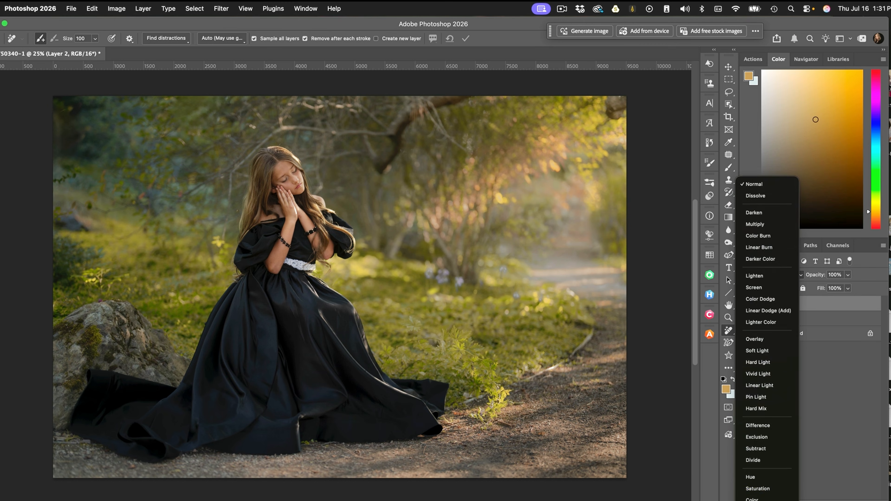
click(754, 490)
Step: Choose the NH Soft Brush preset from the Editing Brushes set for the Brush tool
click(730, 168)
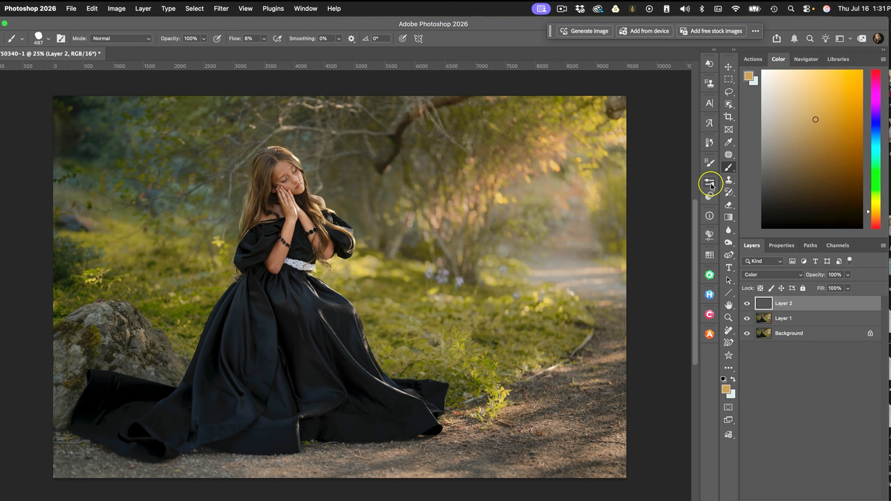
click(710, 182)
click(586, 419)
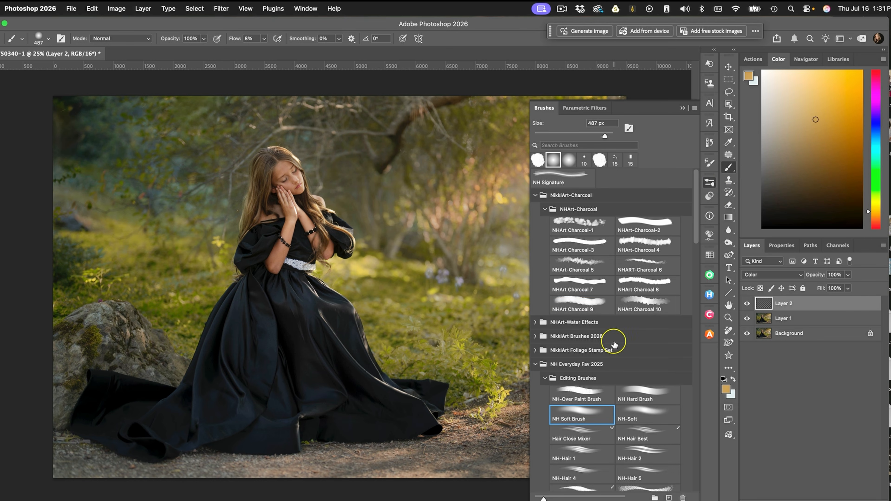
click(681, 107)
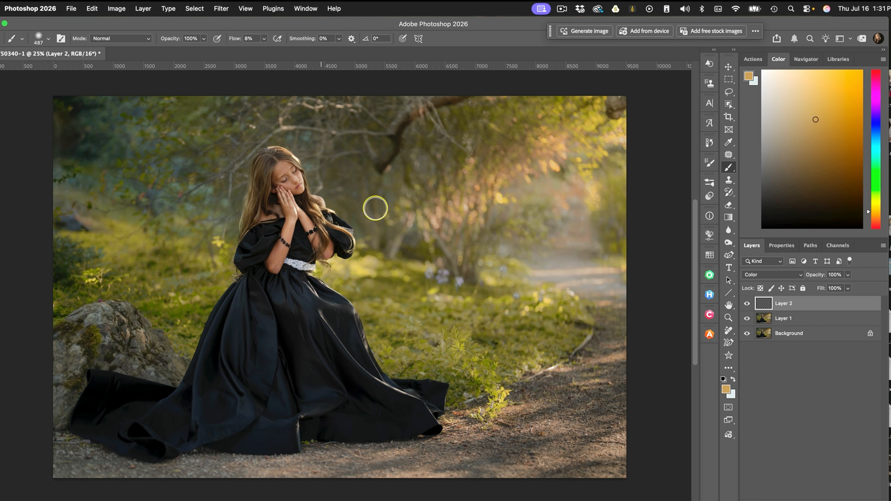
Step: Pick a dark orange-brown and paint it over the bluish foliage in the upper-left background on Layer 2
click(833, 166)
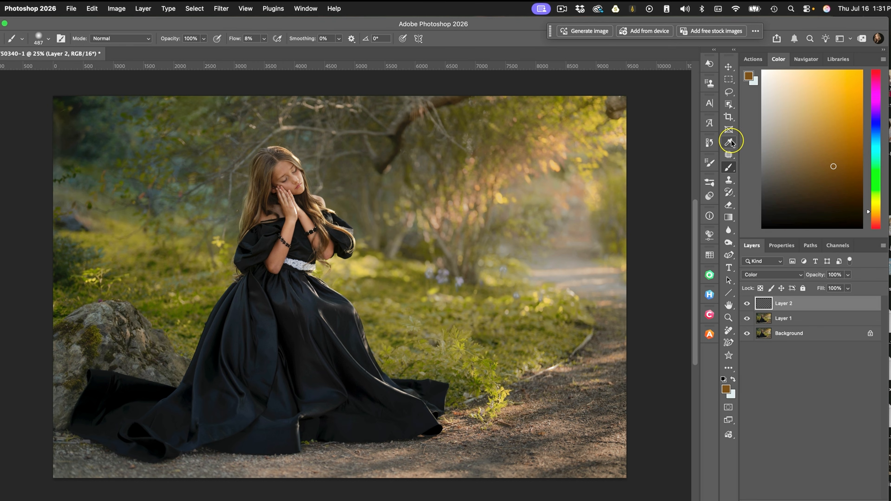
mouse_move(182, 158)
mouse_down()
mouse_move(185, 168)
mouse_move(196, 150)
mouse_move(182, 160)
mouse_move(207, 148)
mouse_up()
mouse_move(151, 148)
mouse_down()
mouse_move(133, 150)
mouse_move(118, 111)
mouse_move(137, 102)
mouse_move(98, 115)
mouse_move(107, 124)
mouse_move(67, 216)
mouse_move(124, 173)
mouse_move(176, 164)
mouse_move(156, 185)
mouse_move(130, 181)
mouse_move(163, 198)
mouse_move(158, 205)
mouse_move(141, 190)
mouse_move(179, 161)
mouse_move(144, 163)
mouse_move(147, 146)
mouse_move(160, 147)
mouse_move(135, 110)
mouse_move(152, 104)
mouse_move(169, 161)
mouse_move(162, 189)
mouse_move(150, 191)
mouse_move(187, 186)
mouse_move(184, 167)
mouse_move(222, 230)
mouse_move(199, 176)
mouse_move(72, 181)
mouse_move(84, 187)
mouse_move(108, 167)
mouse_move(131, 173)
mouse_up()
Step: Raise the brush flow to 17% and paint the brown over the background foliage and the far end of the path
click(264, 39)
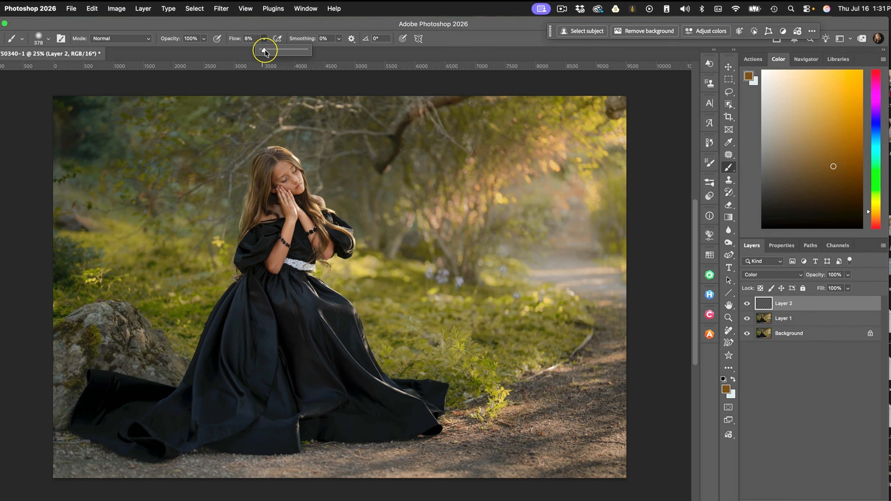
mouse_move(189, 130)
mouse_down()
mouse_move(176, 146)
mouse_move(181, 177)
mouse_move(167, 189)
mouse_move(157, 179)
mouse_move(183, 183)
mouse_move(183, 218)
mouse_move(215, 218)
mouse_move(220, 231)
mouse_move(203, 189)
mouse_move(180, 237)
mouse_move(162, 229)
mouse_move(227, 154)
mouse_move(215, 224)
mouse_move(236, 197)
mouse_move(205, 149)
mouse_move(234, 144)
mouse_move(254, 117)
mouse_move(223, 97)
mouse_move(265, 105)
mouse_move(191, 117)
mouse_move(142, 105)
mouse_move(100, 134)
mouse_move(123, 141)
mouse_move(125, 113)
mouse_move(89, 98)
mouse_move(109, 117)
mouse_move(83, 128)
mouse_move(89, 99)
mouse_move(76, 132)
mouse_move(80, 178)
mouse_move(61, 210)
mouse_move(68, 205)
mouse_move(76, 222)
mouse_move(85, 220)
mouse_move(306, 124)
mouse_move(291, 134)
mouse_move(311, 167)
mouse_move(337, 137)
mouse_move(310, 163)
mouse_move(328, 187)
mouse_move(309, 145)
mouse_move(314, 183)
mouse_move(295, 133)
mouse_move(233, 184)
mouse_move(231, 228)
mouse_move(254, 134)
mouse_move(408, 76)
mouse_move(418, 160)
mouse_move(415, 173)
mouse_move(391, 172)
mouse_move(396, 190)
mouse_move(452, 134)
mouse_move(535, 213)
mouse_move(408, 235)
mouse_move(468, 203)
mouse_move(583, 235)
mouse_move(584, 254)
mouse_up()
mouse_move(569, 241)
mouse_down()
mouse_move(583, 241)
mouse_move(510, 247)
mouse_move(591, 254)
mouse_move(505, 245)
mouse_move(614, 268)
mouse_move(501, 243)
mouse_move(509, 240)
mouse_up()
mouse_move(584, 195)
mouse_down()
mouse_move(597, 179)
mouse_move(559, 205)
mouse_move(592, 177)
mouse_move(579, 185)
mouse_move(617, 133)
mouse_move(576, 180)
mouse_move(540, 269)
mouse_move(557, 252)
mouse_move(543, 273)
mouse_move(600, 275)
mouse_move(545, 281)
mouse_move(618, 271)
mouse_move(562, 271)
mouse_move(616, 300)
mouse_move(540, 294)
mouse_move(525, 279)
mouse_move(597, 243)
mouse_move(548, 239)
mouse_move(553, 192)
mouse_move(531, 181)
mouse_move(509, 178)
mouse_move(459, 203)
mouse_move(466, 212)
mouse_move(438, 205)
mouse_move(437, 223)
mouse_move(587, 170)
mouse_move(576, 158)
mouse_move(544, 164)
mouse_move(586, 133)
mouse_move(613, 141)
mouse_move(627, 132)
mouse_move(618, 99)
mouse_move(624, 140)
mouse_move(600, 282)
mouse_move(578, 286)
mouse_move(615, 285)
mouse_move(530, 277)
mouse_move(499, 264)
mouse_move(453, 273)
mouse_move(479, 230)
mouse_move(420, 231)
mouse_move(518, 163)
mouse_move(509, 202)
mouse_move(449, 214)
mouse_up()
Step: Pick a brighter golden orange and paint it over the central bushes and the path with the brush at size 230
click(841, 114)
drag(406, 235, 399, 235)
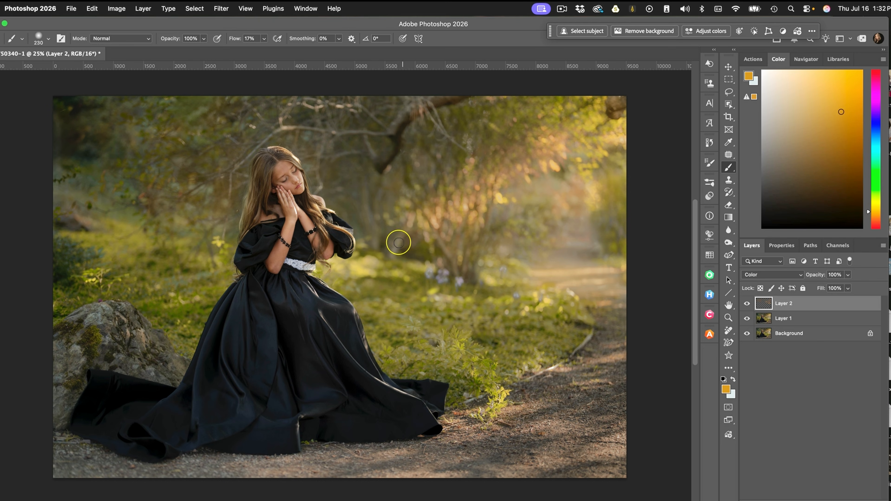
drag(484, 183, 483, 268)
drag(478, 246, 586, 284)
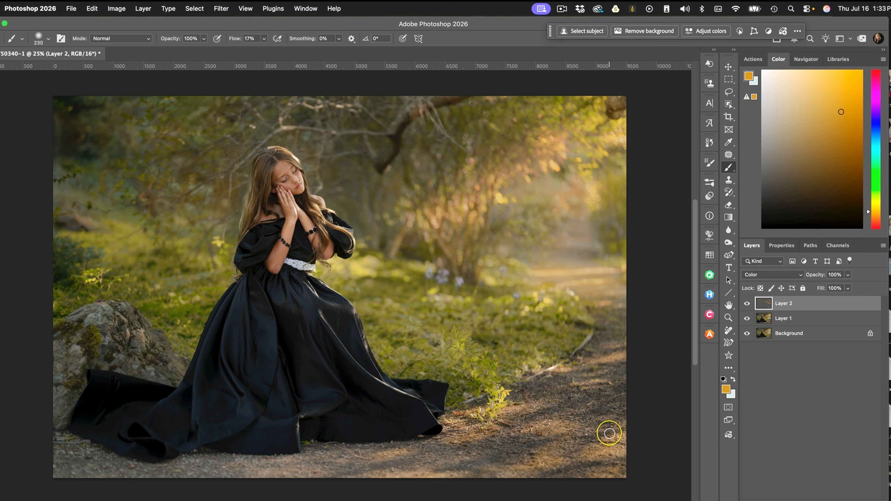
Step: Add a new empty layer above Layer 2 and set its blend mode to Overlay
click(861, 498)
click(757, 276)
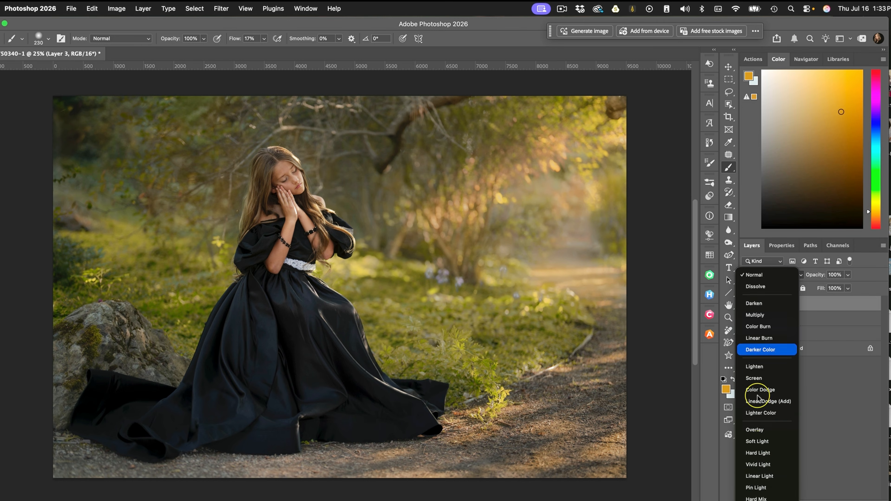
click(760, 340)
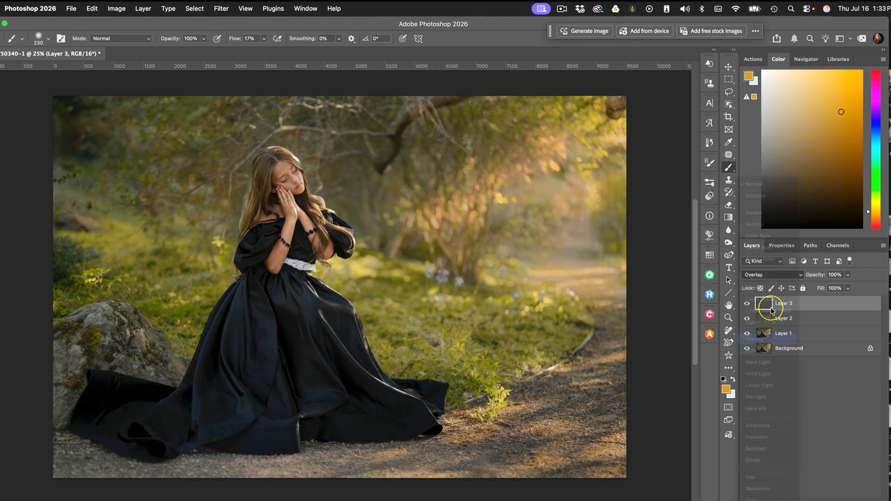
Step: Enlarge the brush to 1029 and paint a golden orange glow over the trees, bushes and path on Layer 3
drag(530, 243, 579, 248)
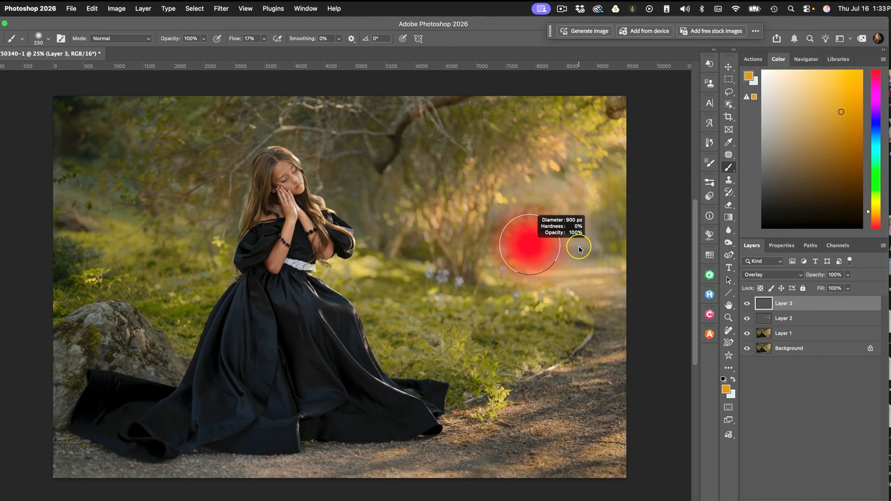
mouse_move(551, 177)
mouse_down()
mouse_move(619, 139)
mouse_move(594, 194)
mouse_move(537, 187)
mouse_move(523, 177)
mouse_move(432, 211)
mouse_move(413, 205)
mouse_move(479, 141)
mouse_move(513, 231)
mouse_move(508, 273)
mouse_move(560, 282)
mouse_move(615, 267)
mouse_move(510, 289)
mouse_move(449, 282)
mouse_move(515, 281)
mouse_move(529, 309)
mouse_move(577, 294)
mouse_move(598, 302)
mouse_move(611, 345)
mouse_move(568, 360)
mouse_move(570, 369)
mouse_move(530, 358)
mouse_move(474, 409)
mouse_move(503, 374)
mouse_up()
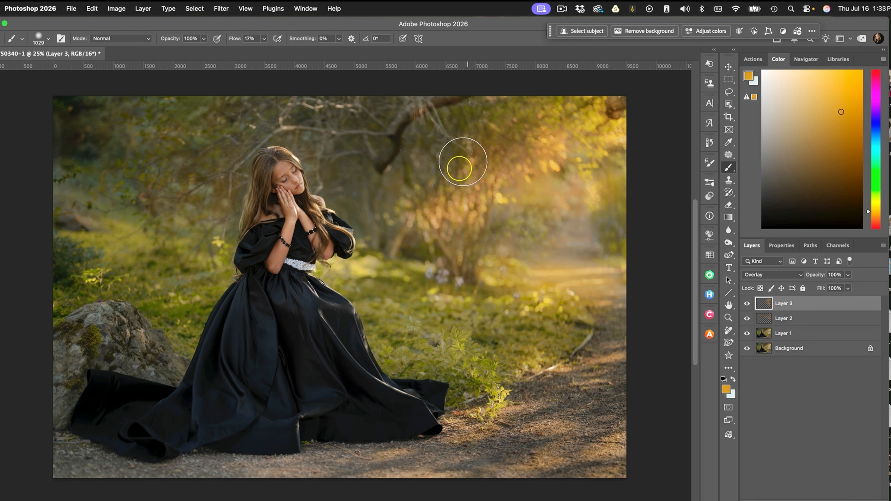
drag(412, 184, 406, 186)
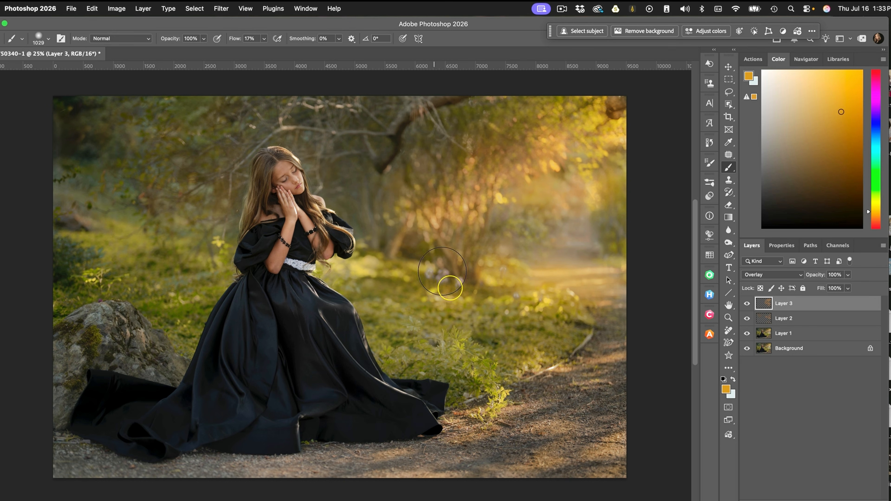
Step: Merge Layer 3, Layer 2 and Layer 1 into a single layer above the Background
shift+click(810, 332)
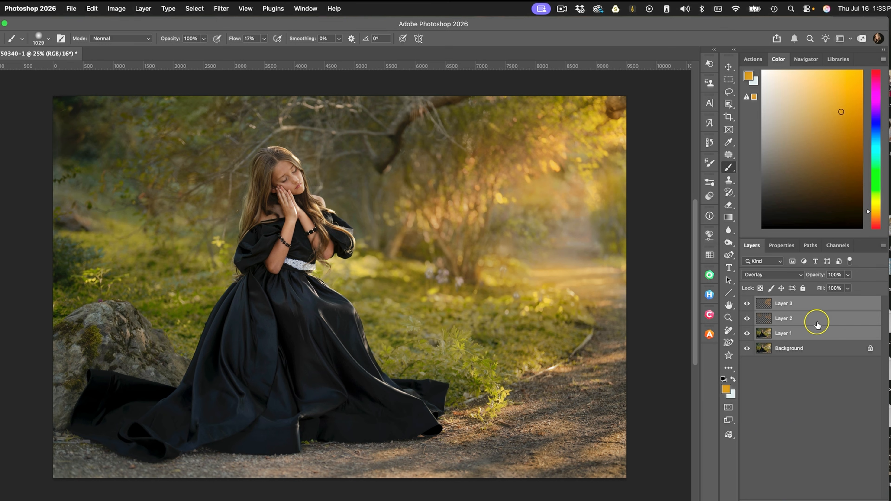
right_click(816, 328)
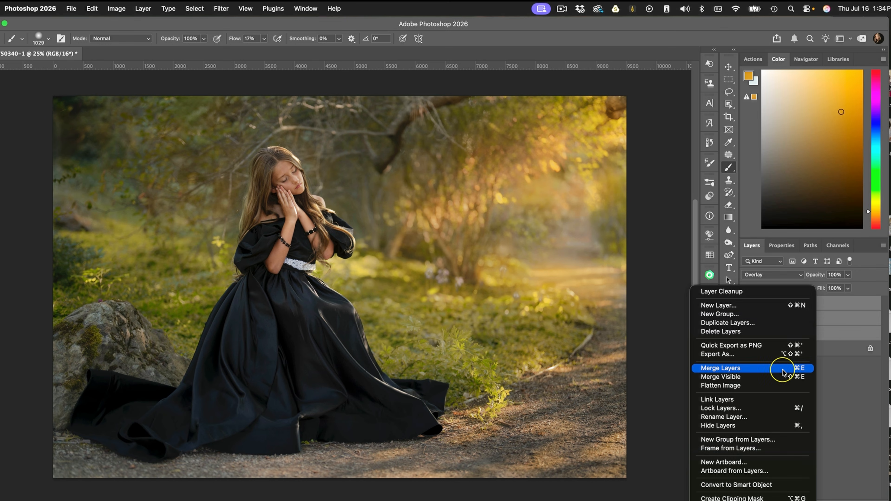
click(783, 367)
Step: Lasso the dark overhanging branch and the trunk piece in the upper-right corner, and remove both from the image
click(729, 90)
drag(491, 94, 444, 118)
mouse_move(470, 162)
mouse_down()
mouse_move(425, 133)
mouse_move(406, 142)
mouse_move(391, 173)
mouse_move(363, 157)
mouse_move(343, 160)
mouse_move(366, 139)
mouse_move(356, 118)
mouse_move(389, 91)
mouse_move(485, 85)
mouse_up()
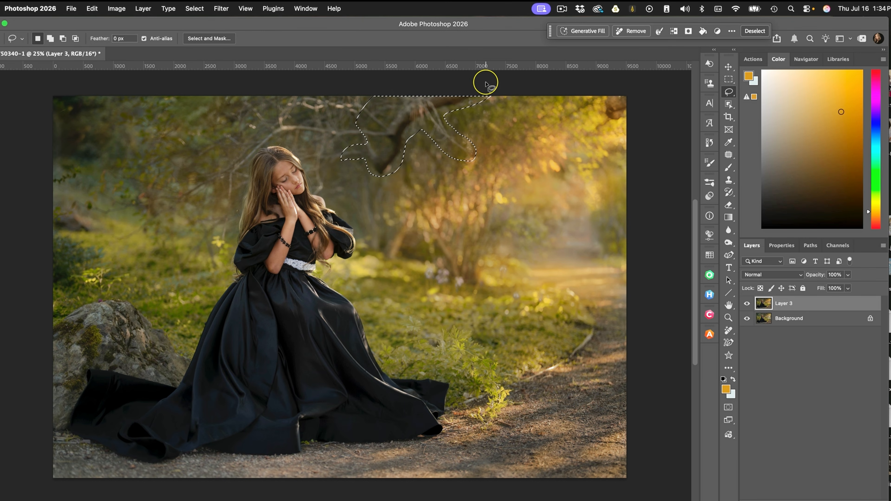
mouse_move(610, 102)
mouse_down()
mouse_move(615, 131)
mouse_move(617, 89)
mouse_up()
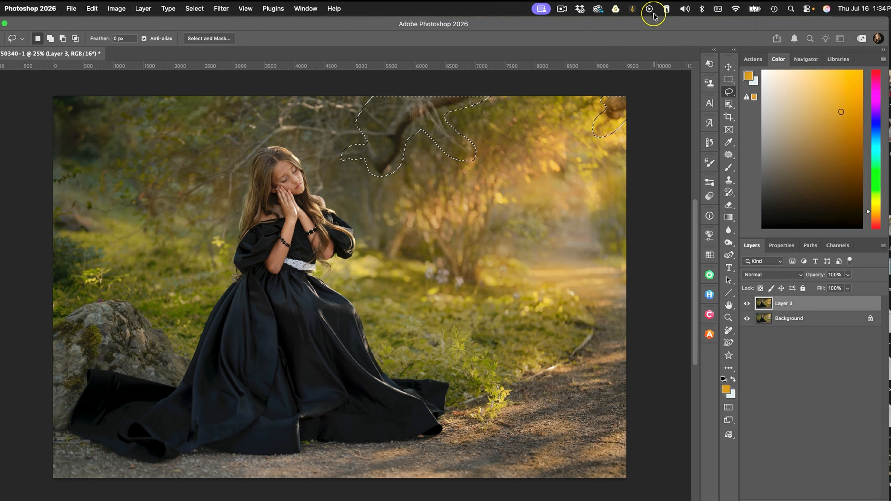
key(Delete)
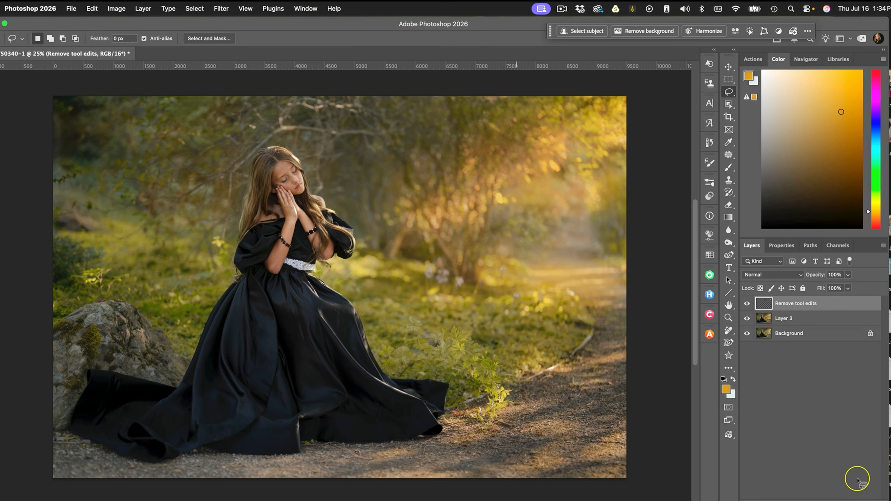
Step: Add a new empty layer on top, set the Brush to size 432 and sample a warm orange from the sunlit foliage
click(859, 499)
click(733, 169)
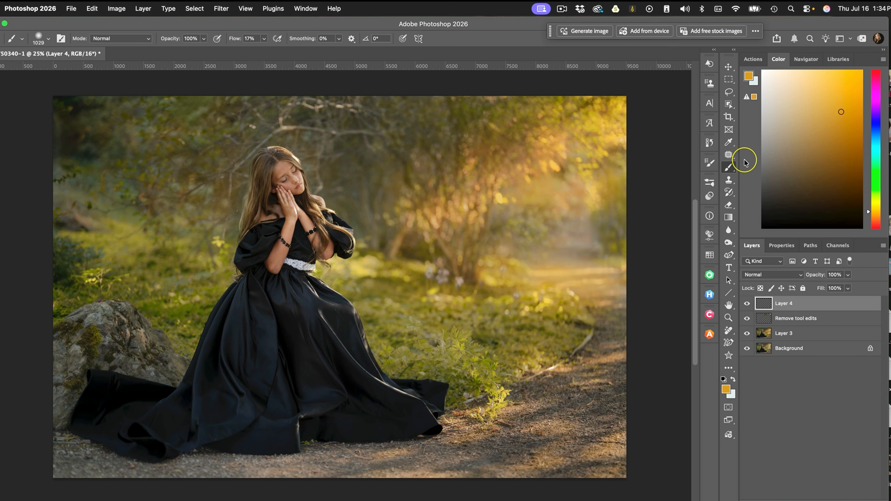
mouse_move(576, 277)
ctrl+alt+mouse_down()
mouse_move(596, 255)
mouse_move(572, 278)
ctrl+alt+mouse_up()
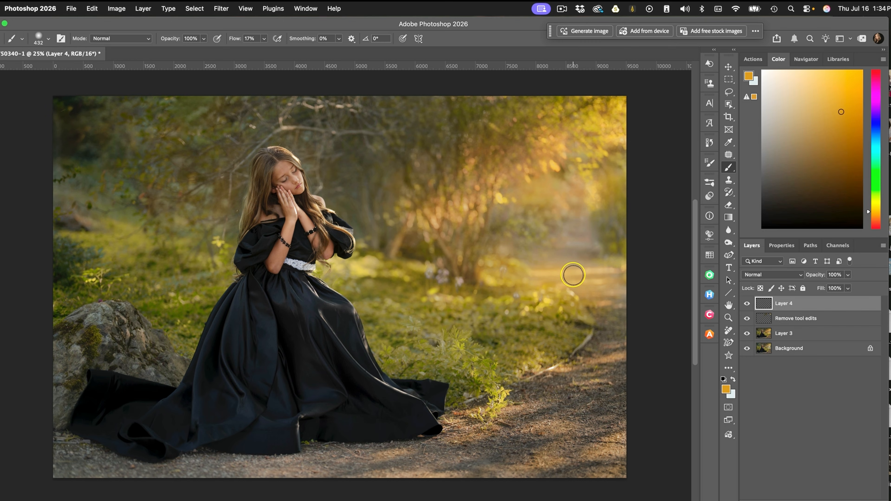
alt+click(550, 151)
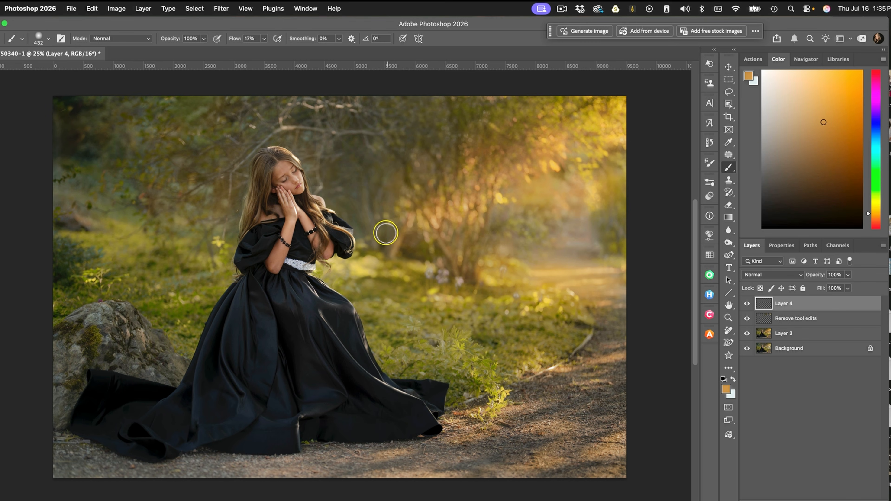
Step: Paint soft orange haze over the background beside and above the girl on Layer 4, using brush sizes 432, 895 and 403
drag(363, 233, 390, 208)
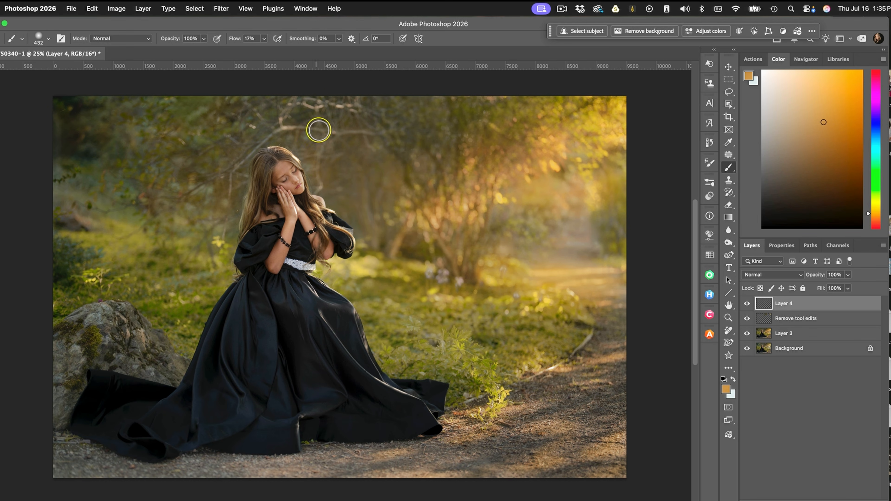
ctrl+alt+drag(362, 142, 396, 147)
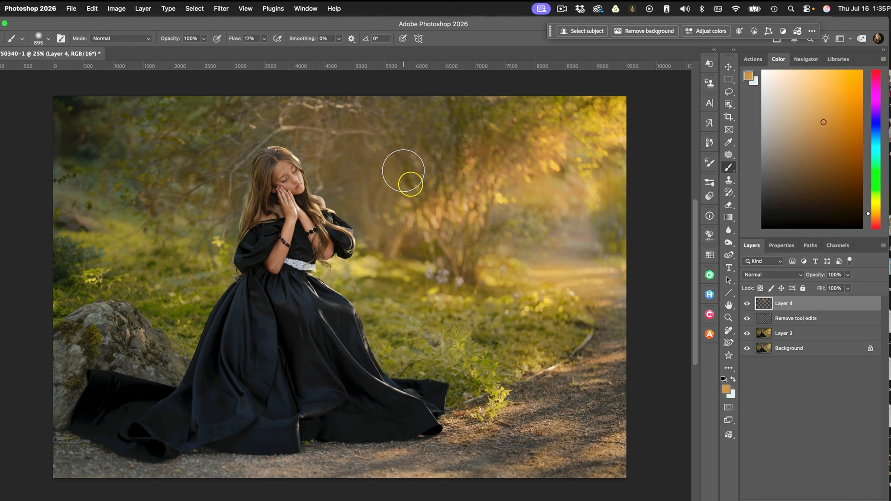
right_click(349, 186)
drag(340, 180, 311, 182)
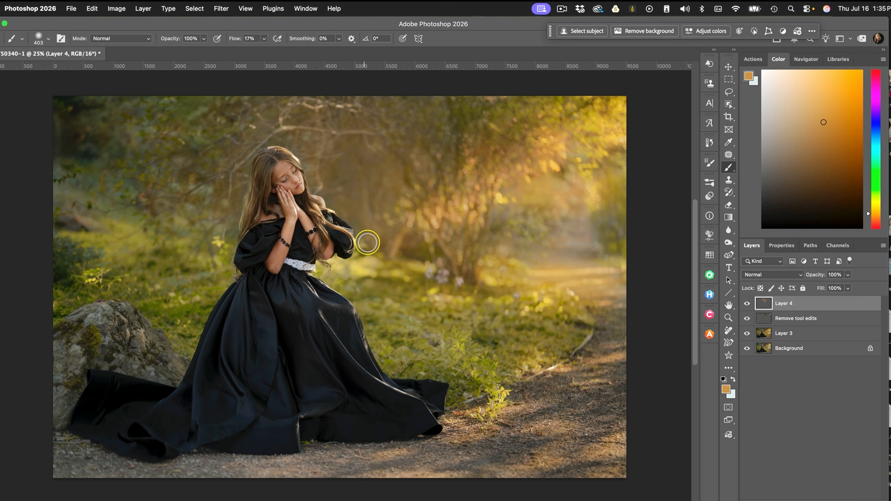
Step: Brush pale peach haze over the background around the girl's shoulder and the central bushes at size 946
drag(368, 155, 397, 156)
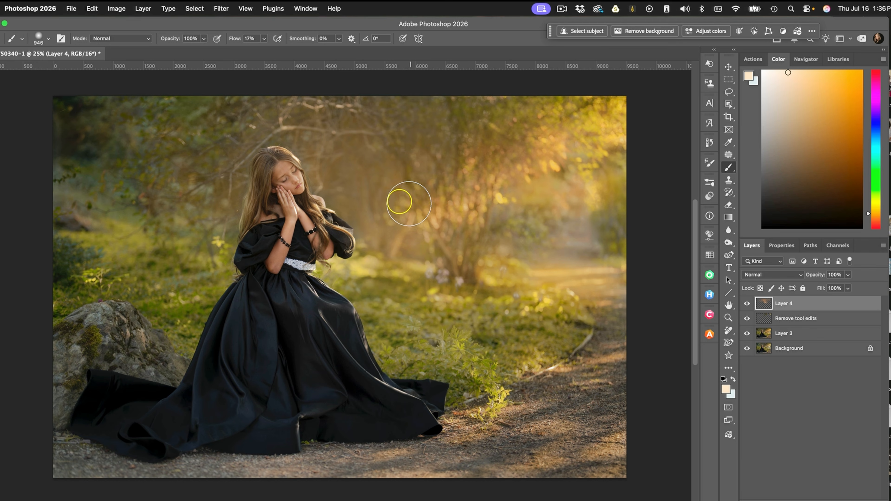
mouse_move(444, 157)
mouse_down()
mouse_move(430, 188)
mouse_move(414, 182)
mouse_up()
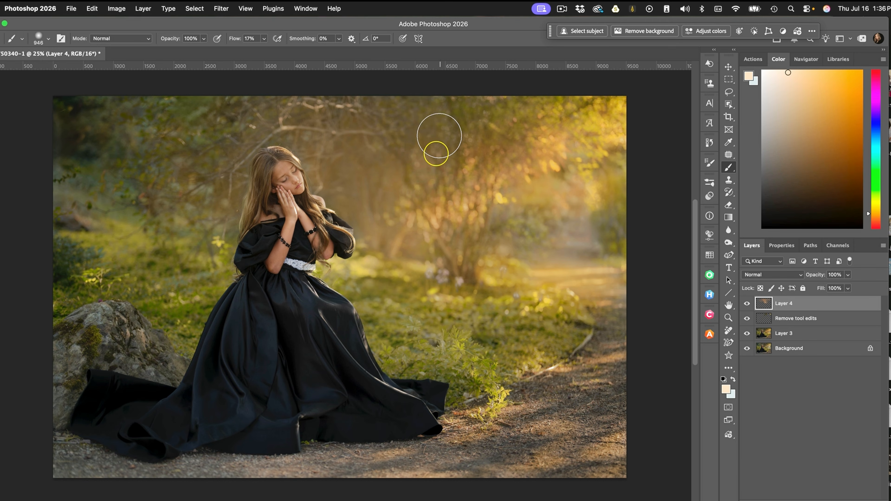
drag(351, 222, 325, 193)
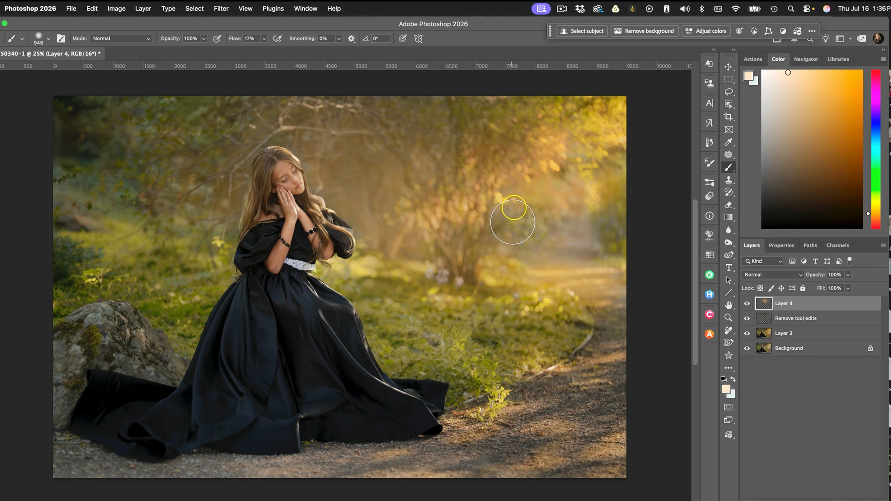
Step: Paint light golden-peach haze over the far path and the trees beside it, and compare the image with Layer 4 hidden and shown
click(808, 71)
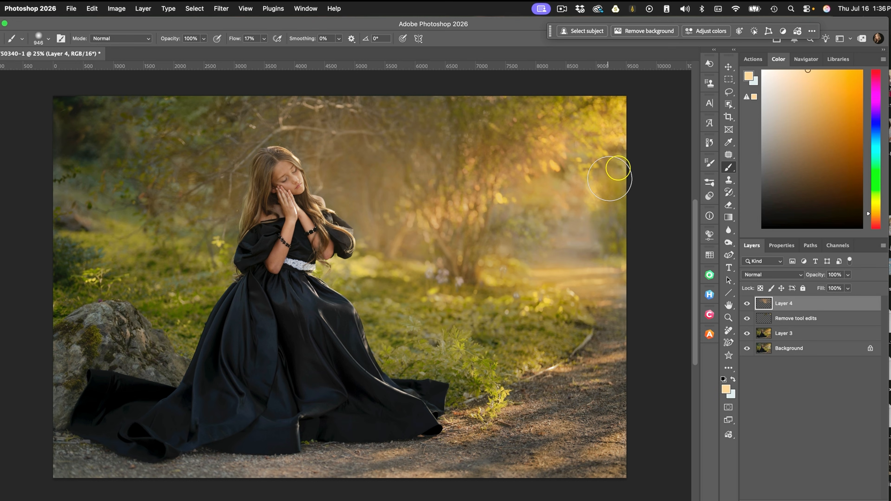
click(517, 215)
mouse_move(500, 242)
mouse_down()
mouse_move(623, 273)
mouse_move(591, 227)
mouse_move(615, 234)
mouse_move(591, 199)
mouse_up()
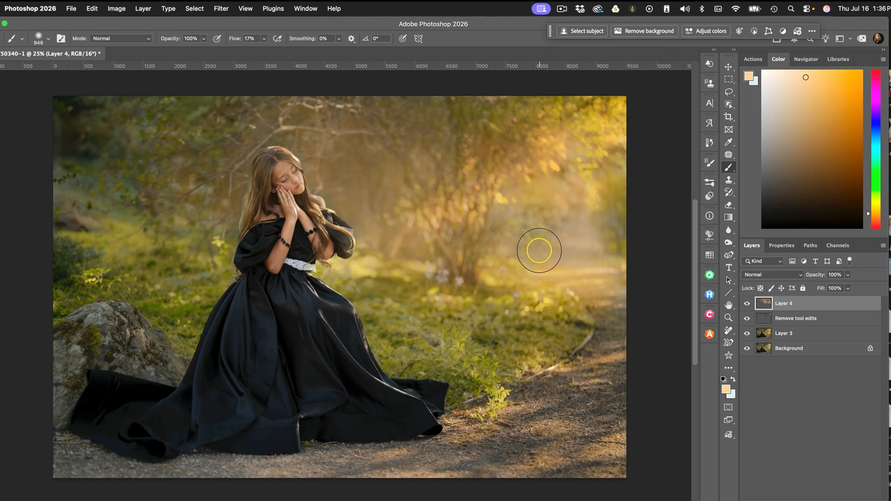
click(747, 302)
click(747, 303)
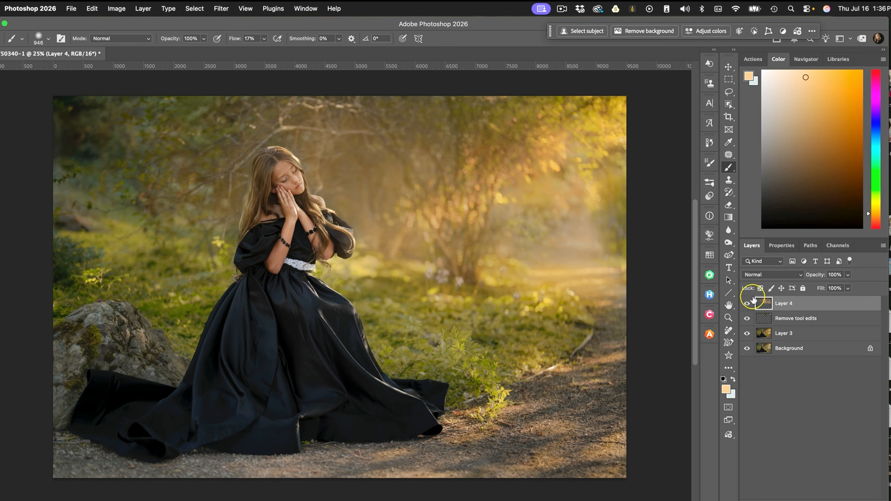